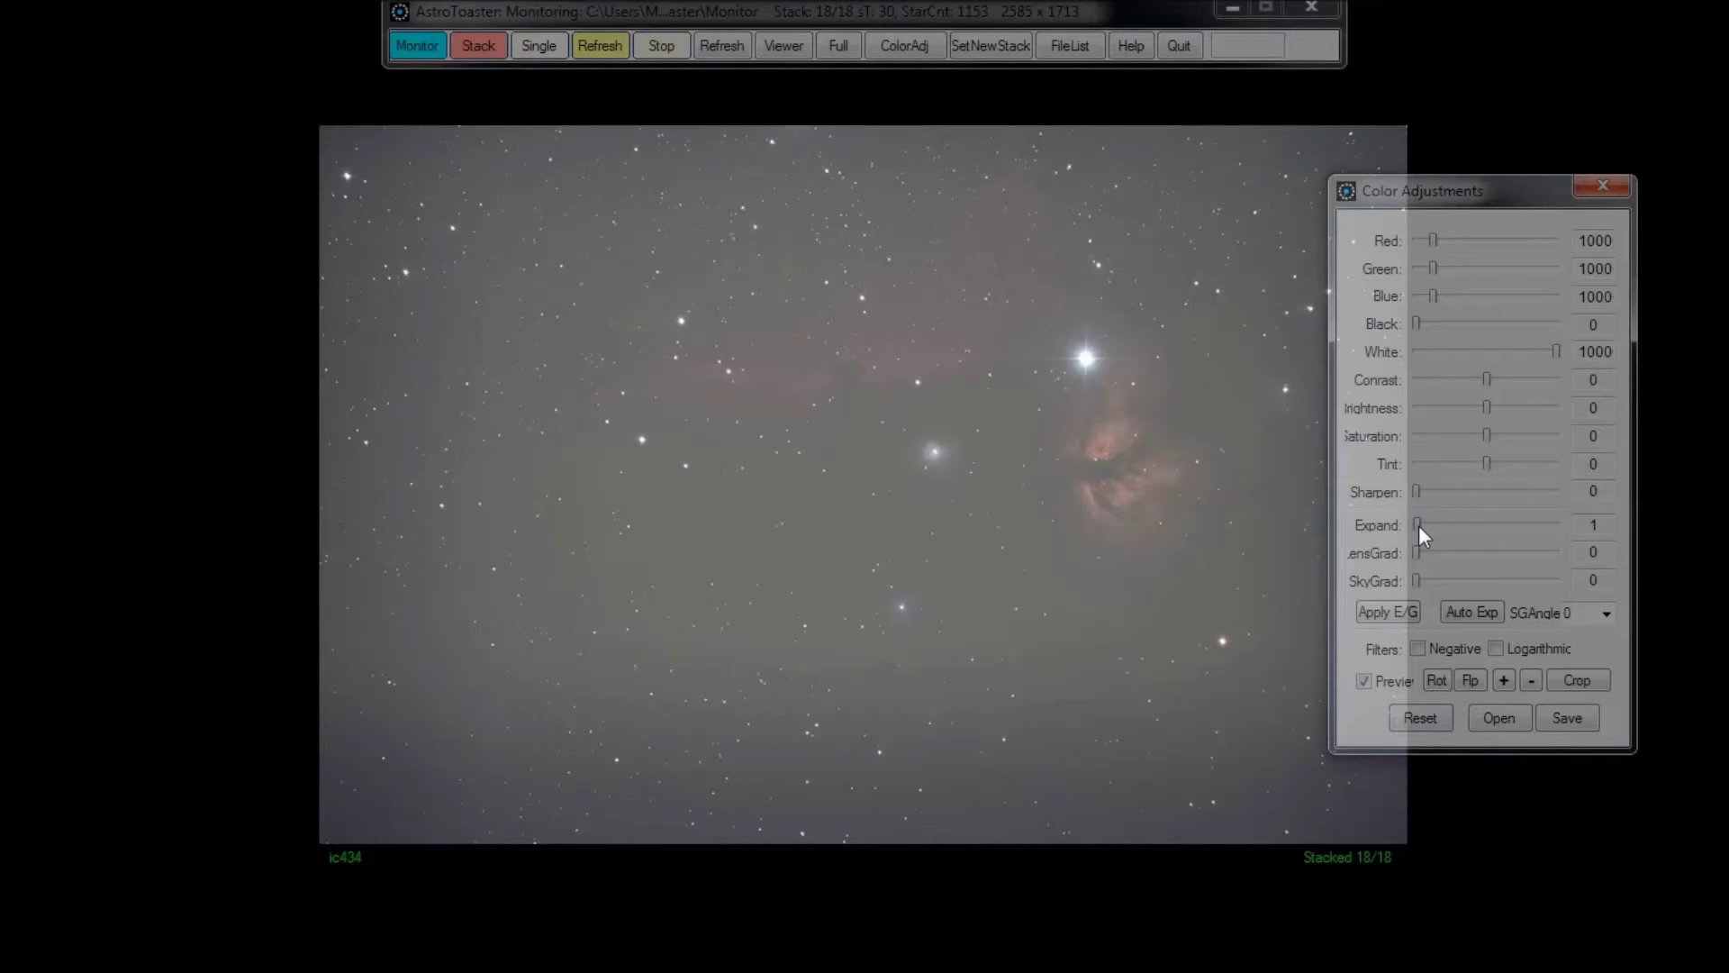
- Raise the Expand stretch step by step from 1 to 4, applying E/G after each increase
left_click(1369, 613)
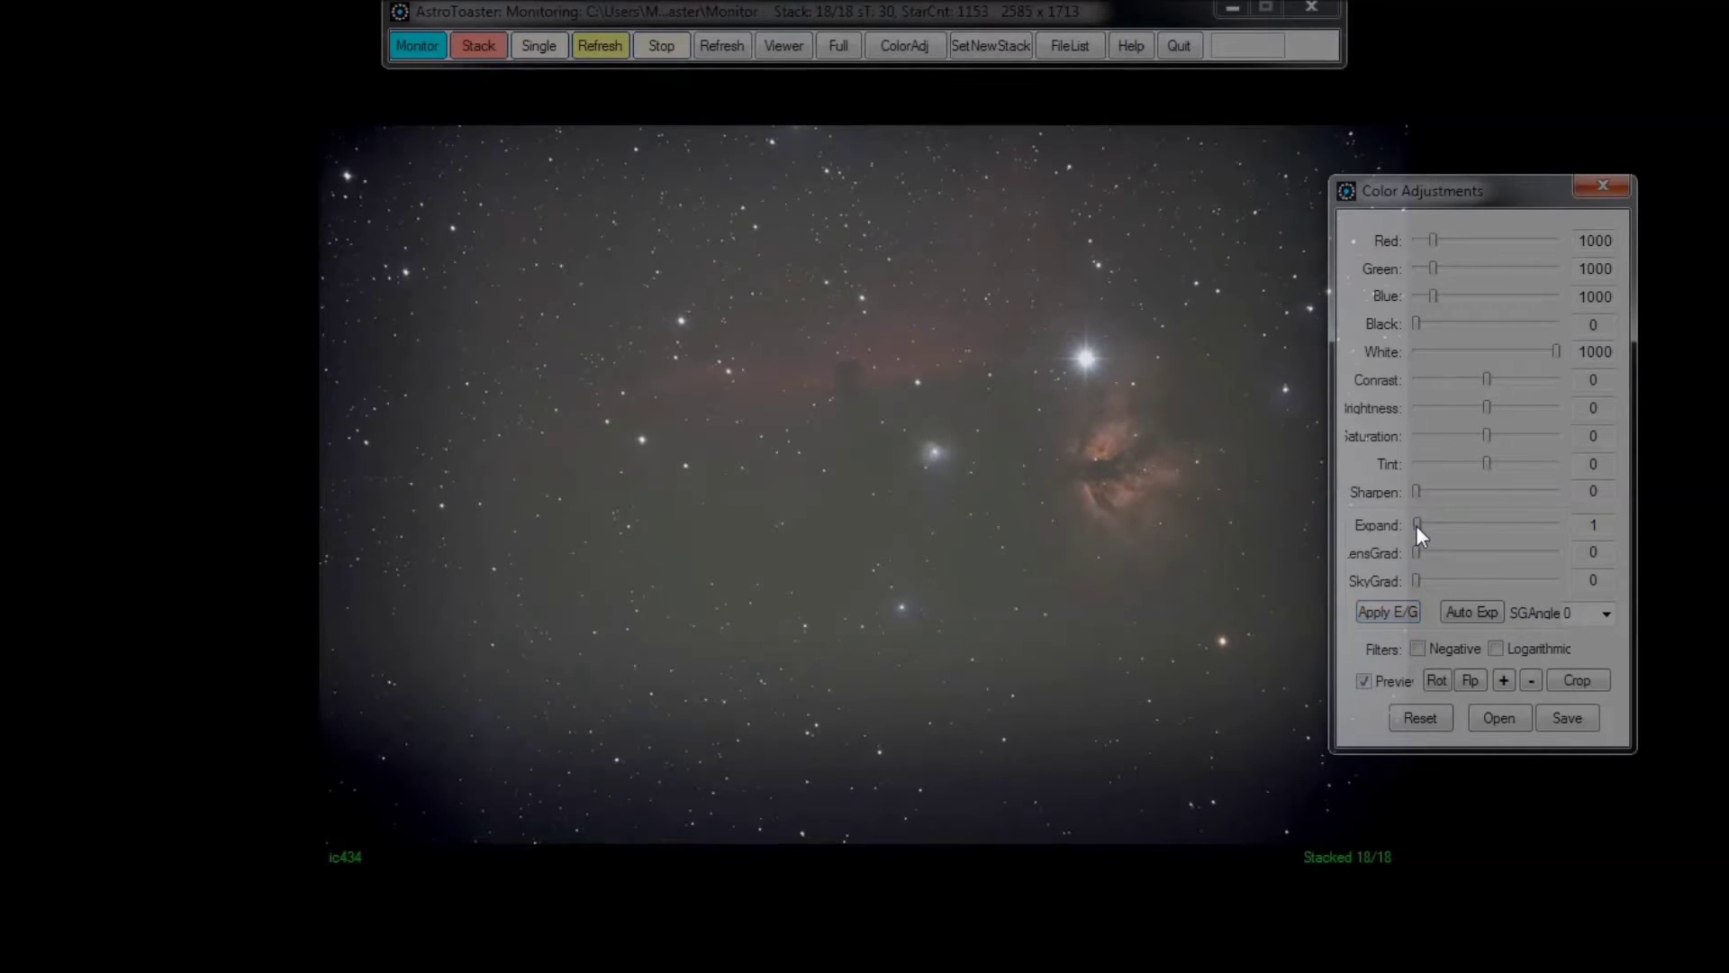
key("Right")
left_click(1384, 607)
left_click(1386, 611)
left_click(1387, 604)
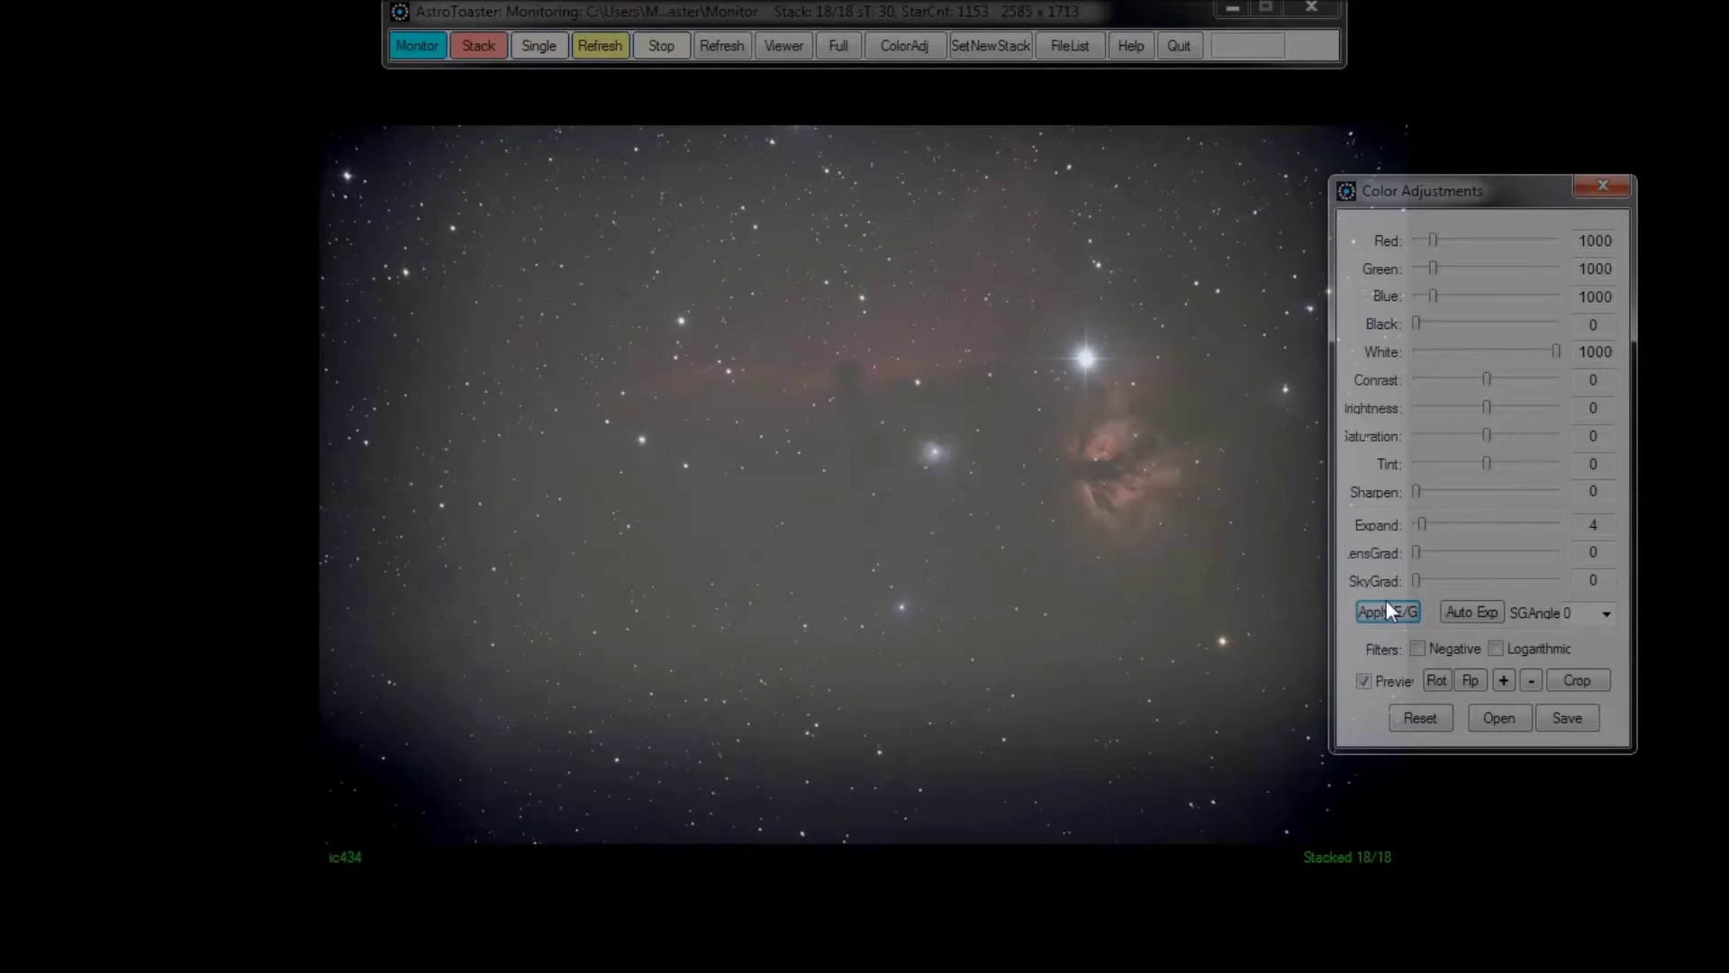
- Crop the image to the Horsehead and Flame nebula region and raise contrast to 15
left_click(1577, 683)
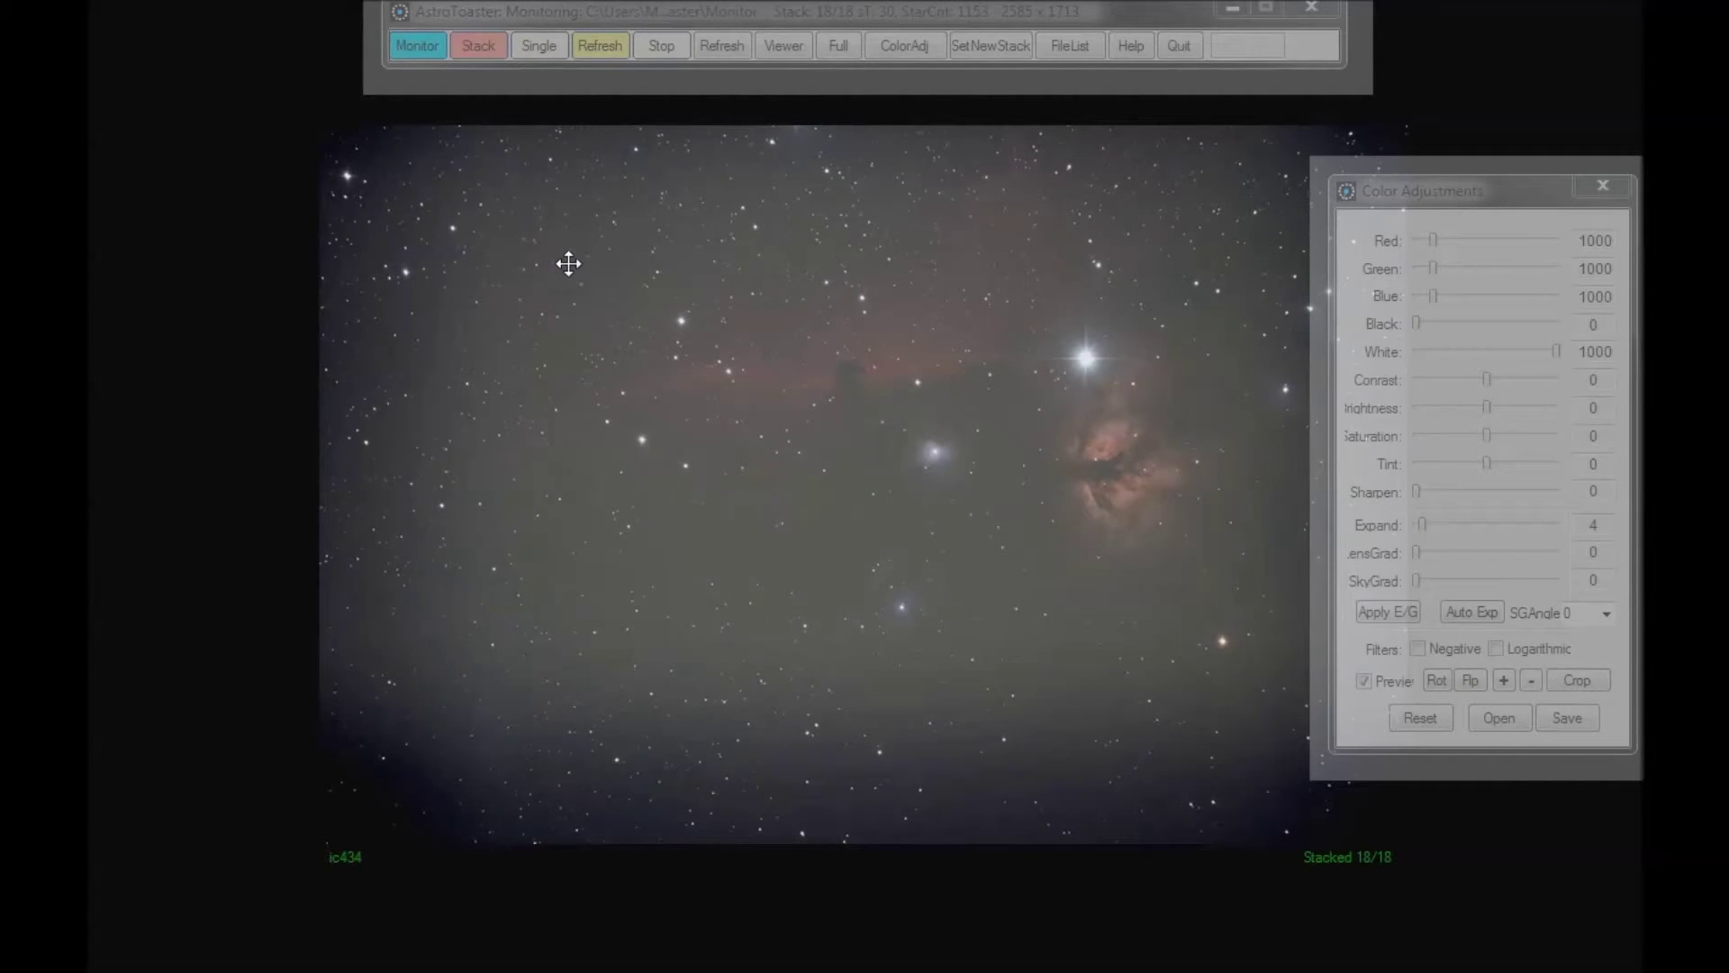
left_click_drag(569, 263, 1249, 668)
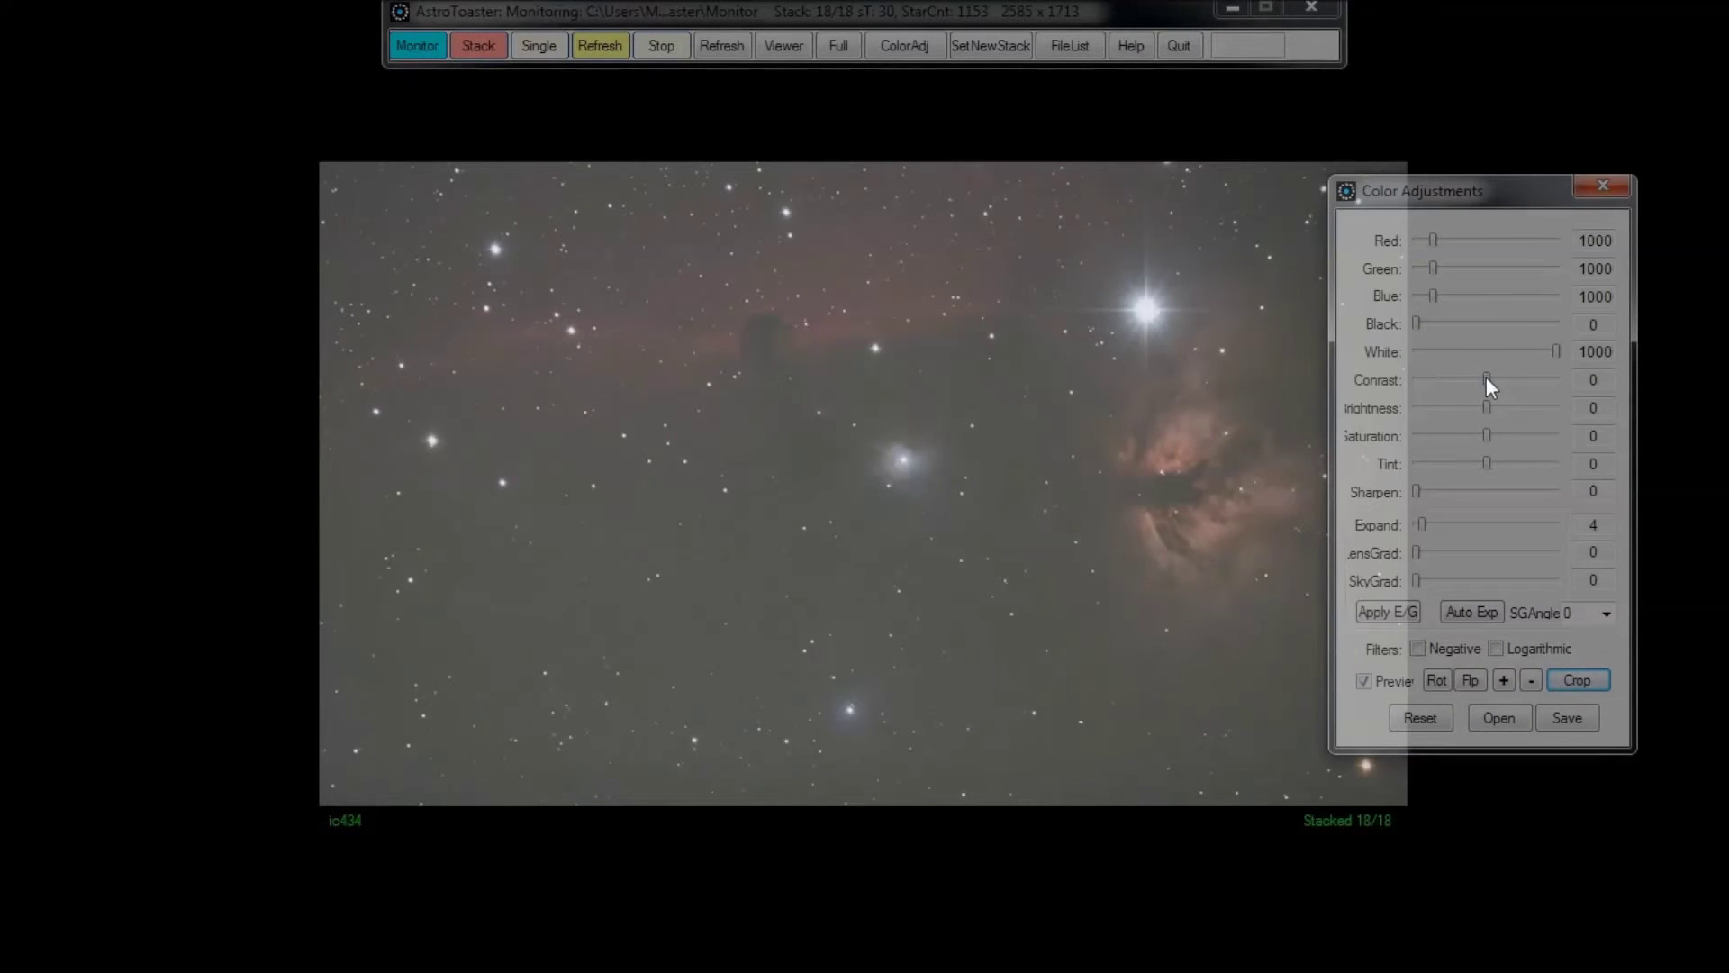
left_click_drag(1487, 380, 1495, 381)
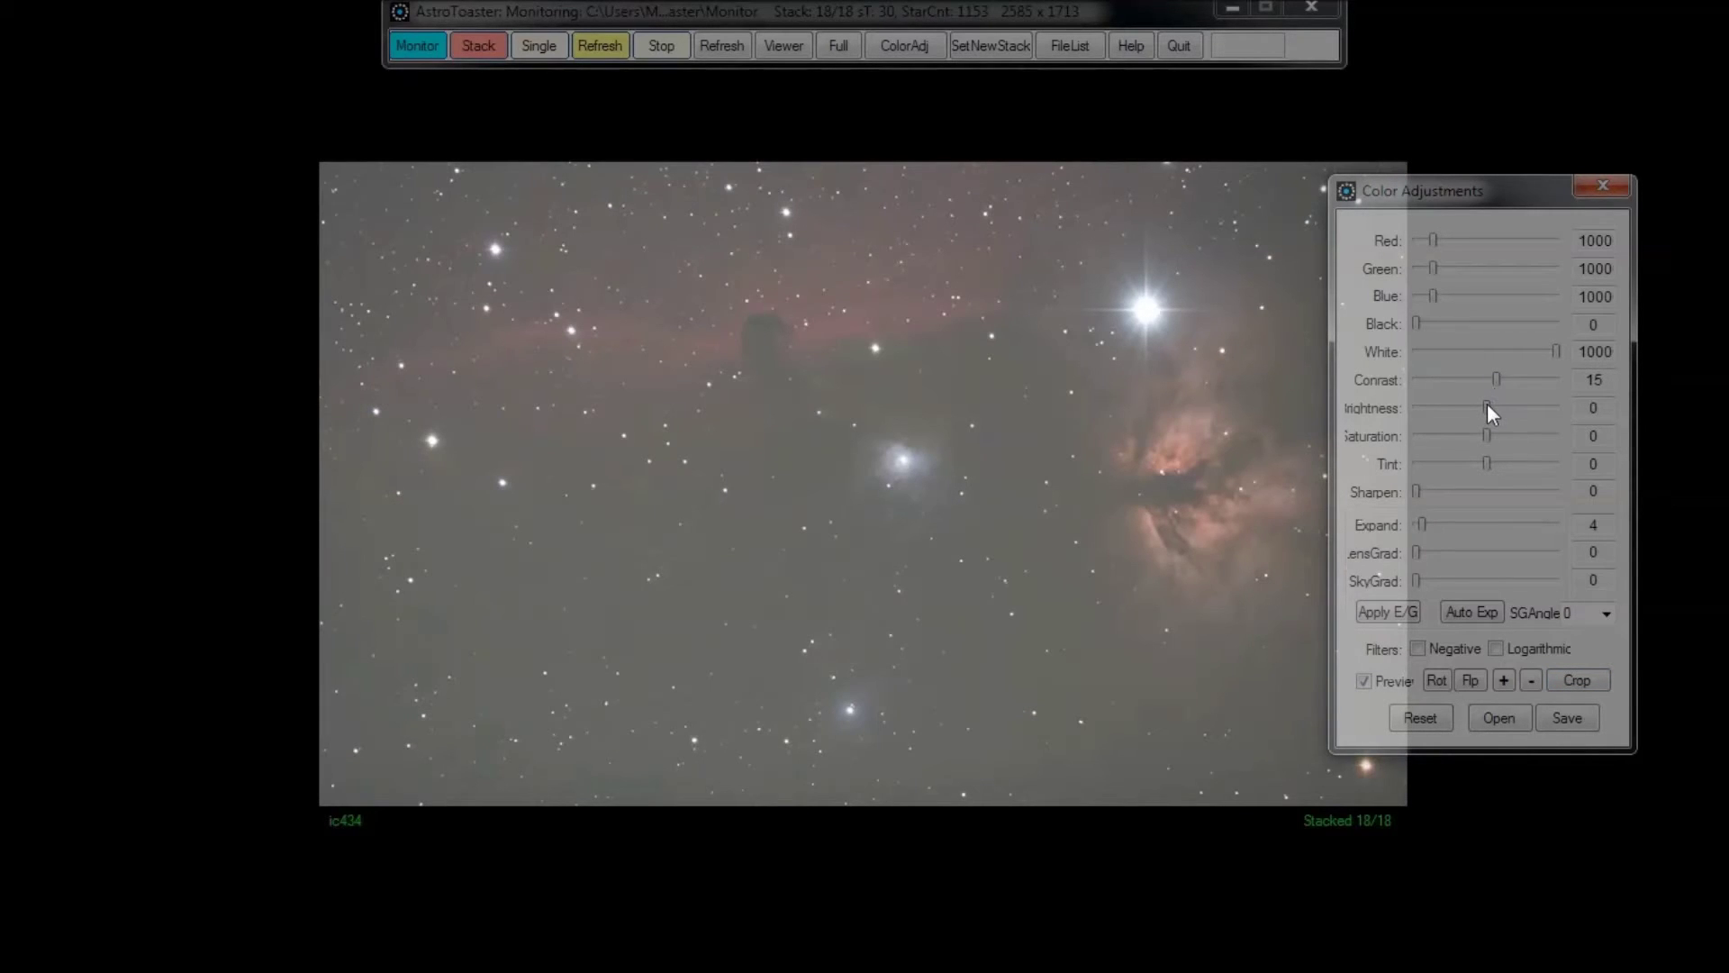
- Lower brightness slightly and raise the black point in stages up to 1320
left_click_drag(1488, 404, 1485, 403)
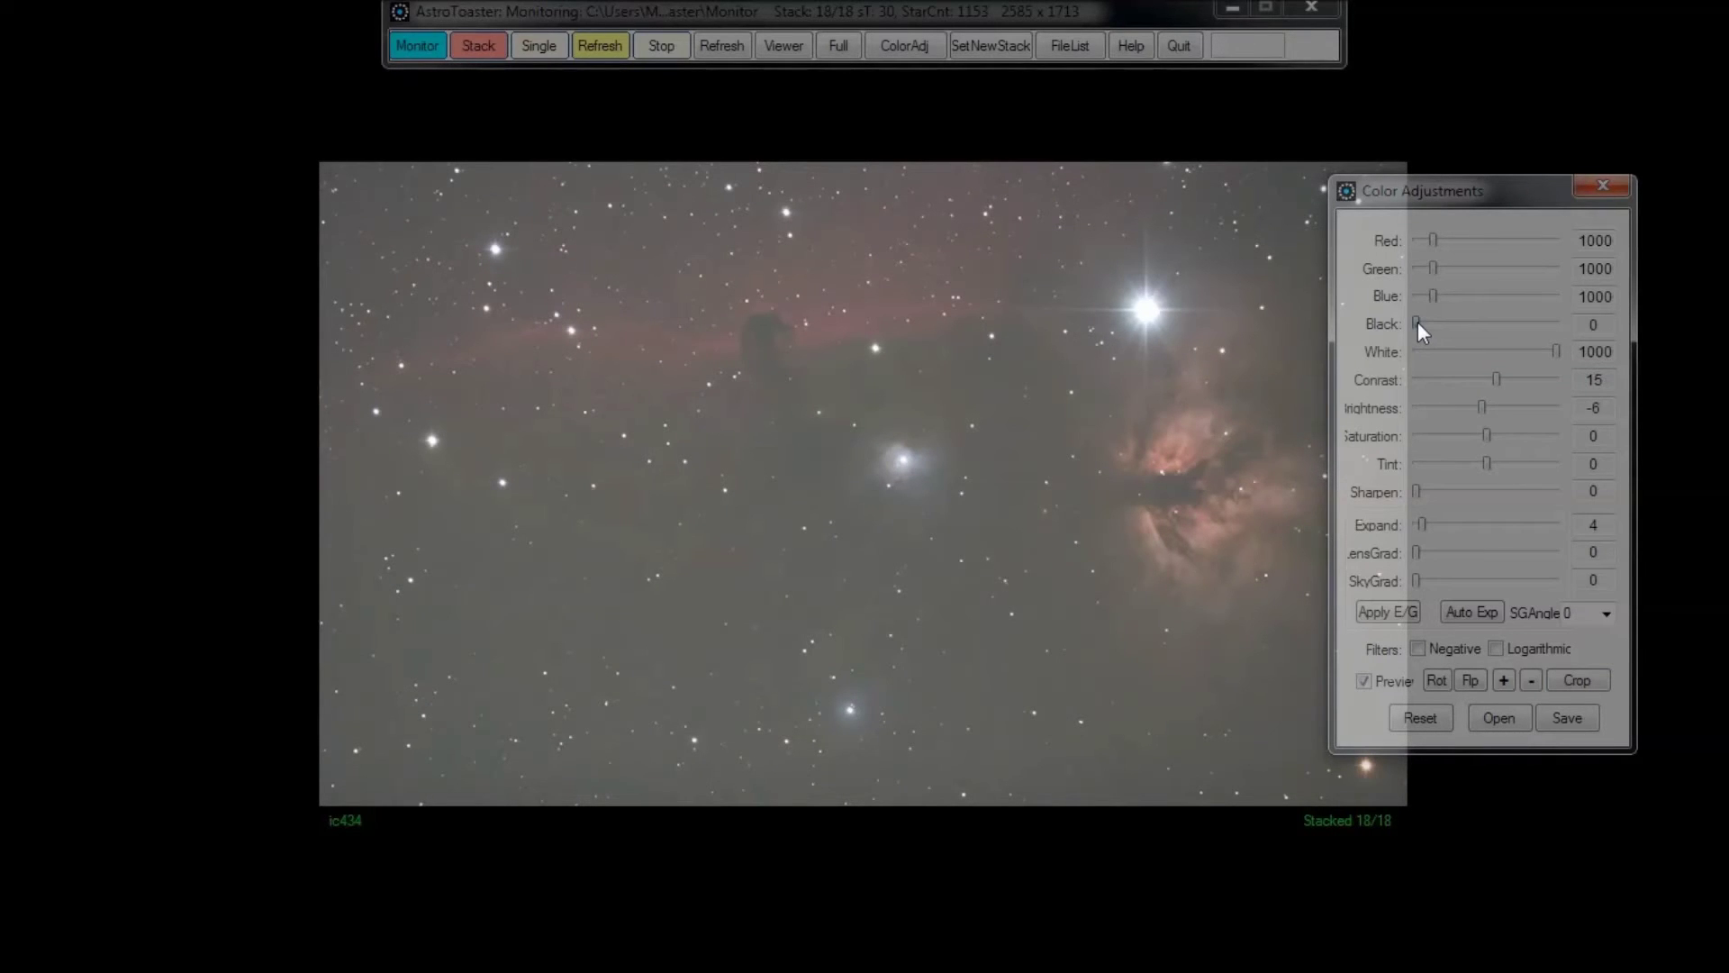
left_click_drag(1417, 324, 1425, 325)
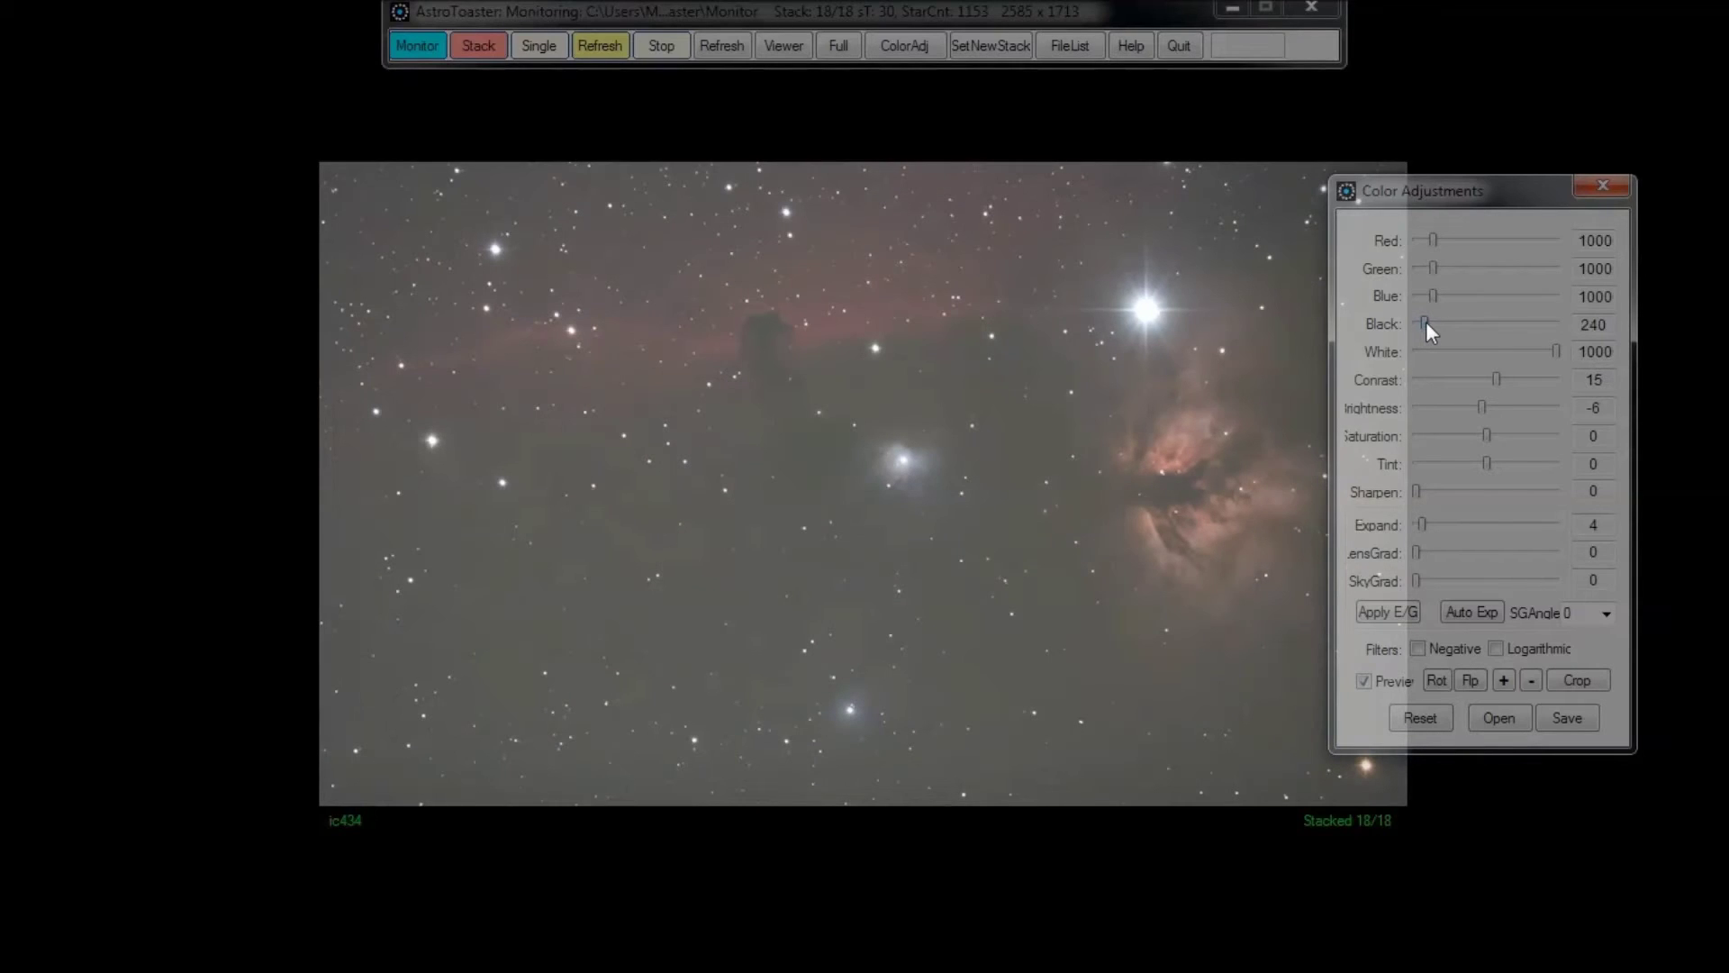
left_click_drag(1425, 324, 1433, 325)
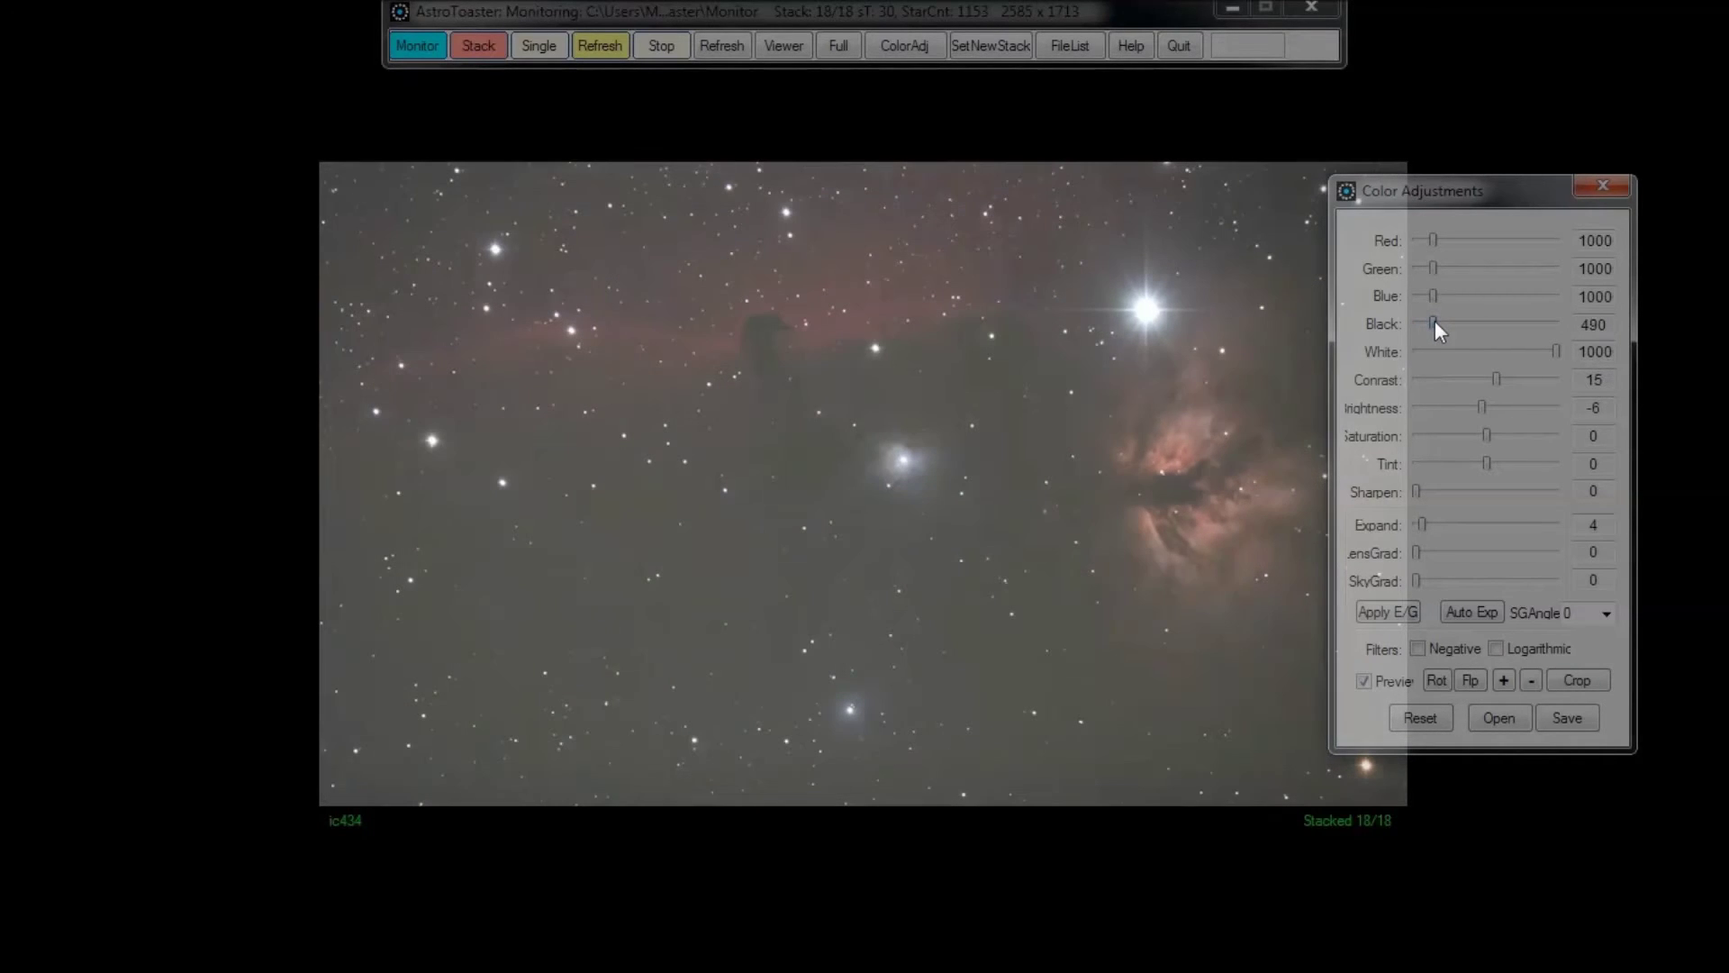
left_click_drag(1435, 324, 1441, 325)
left_click_drag(1440, 324, 1457, 325)
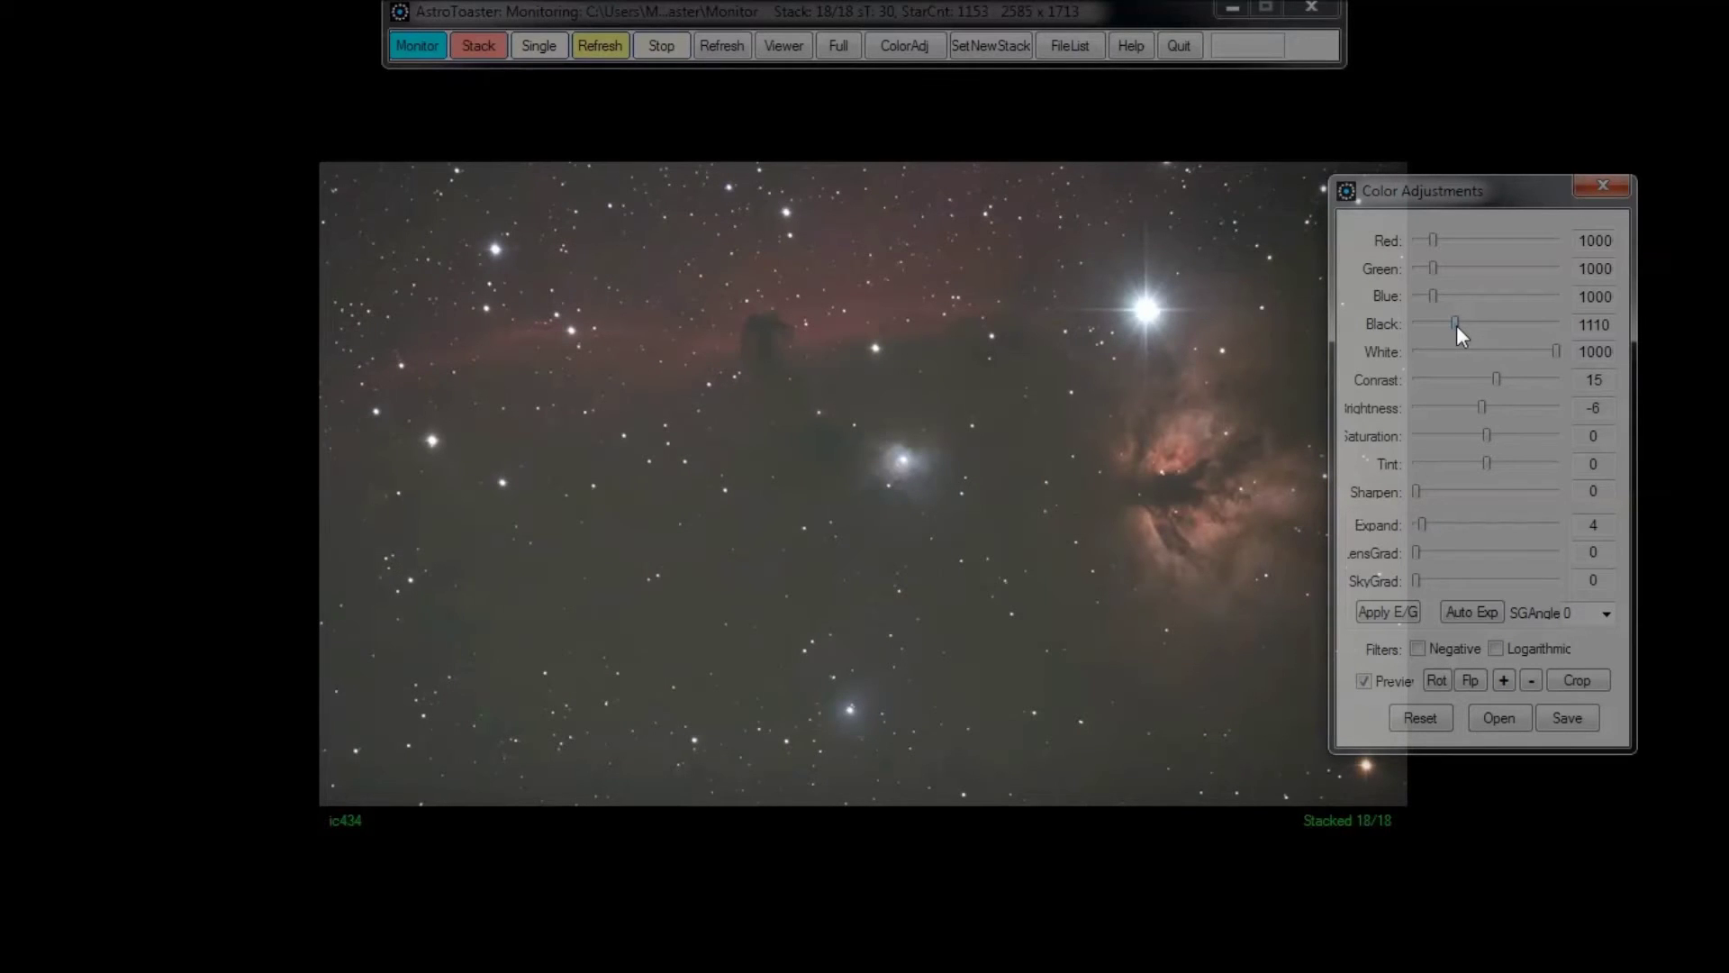
left_click_drag(1457, 325, 1463, 328)
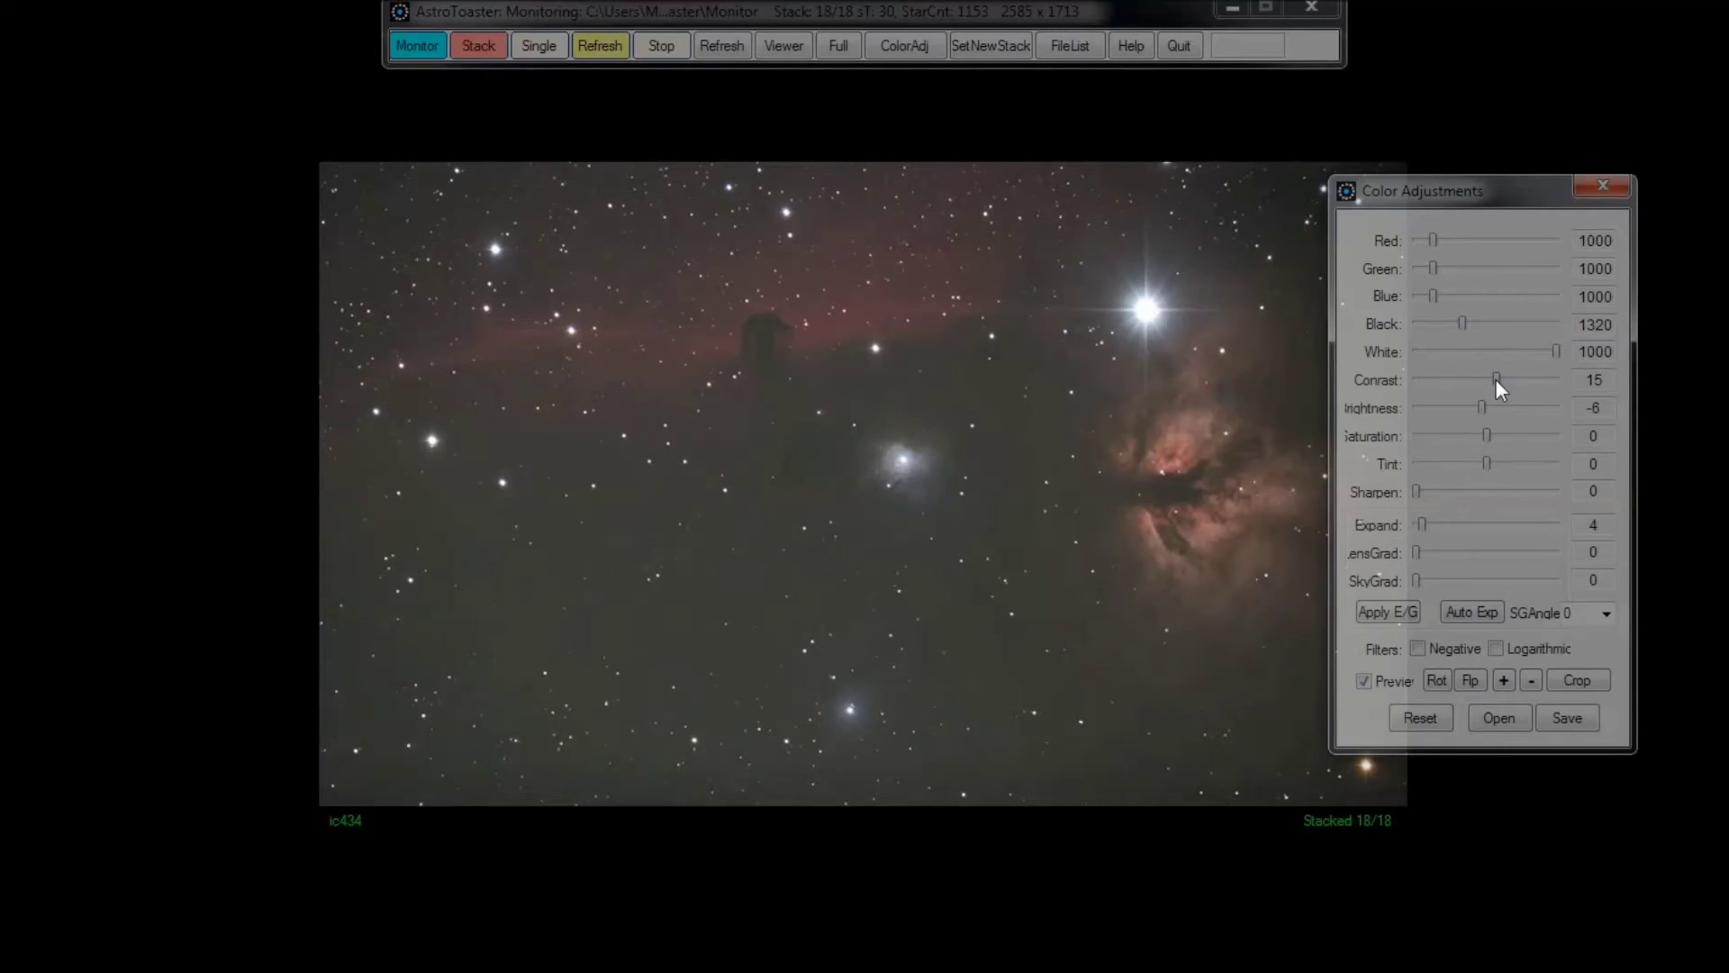
- Set contrast to 25, brightness to -43 and the black point to 1600
left_click_drag(1496, 381, 1503, 380)
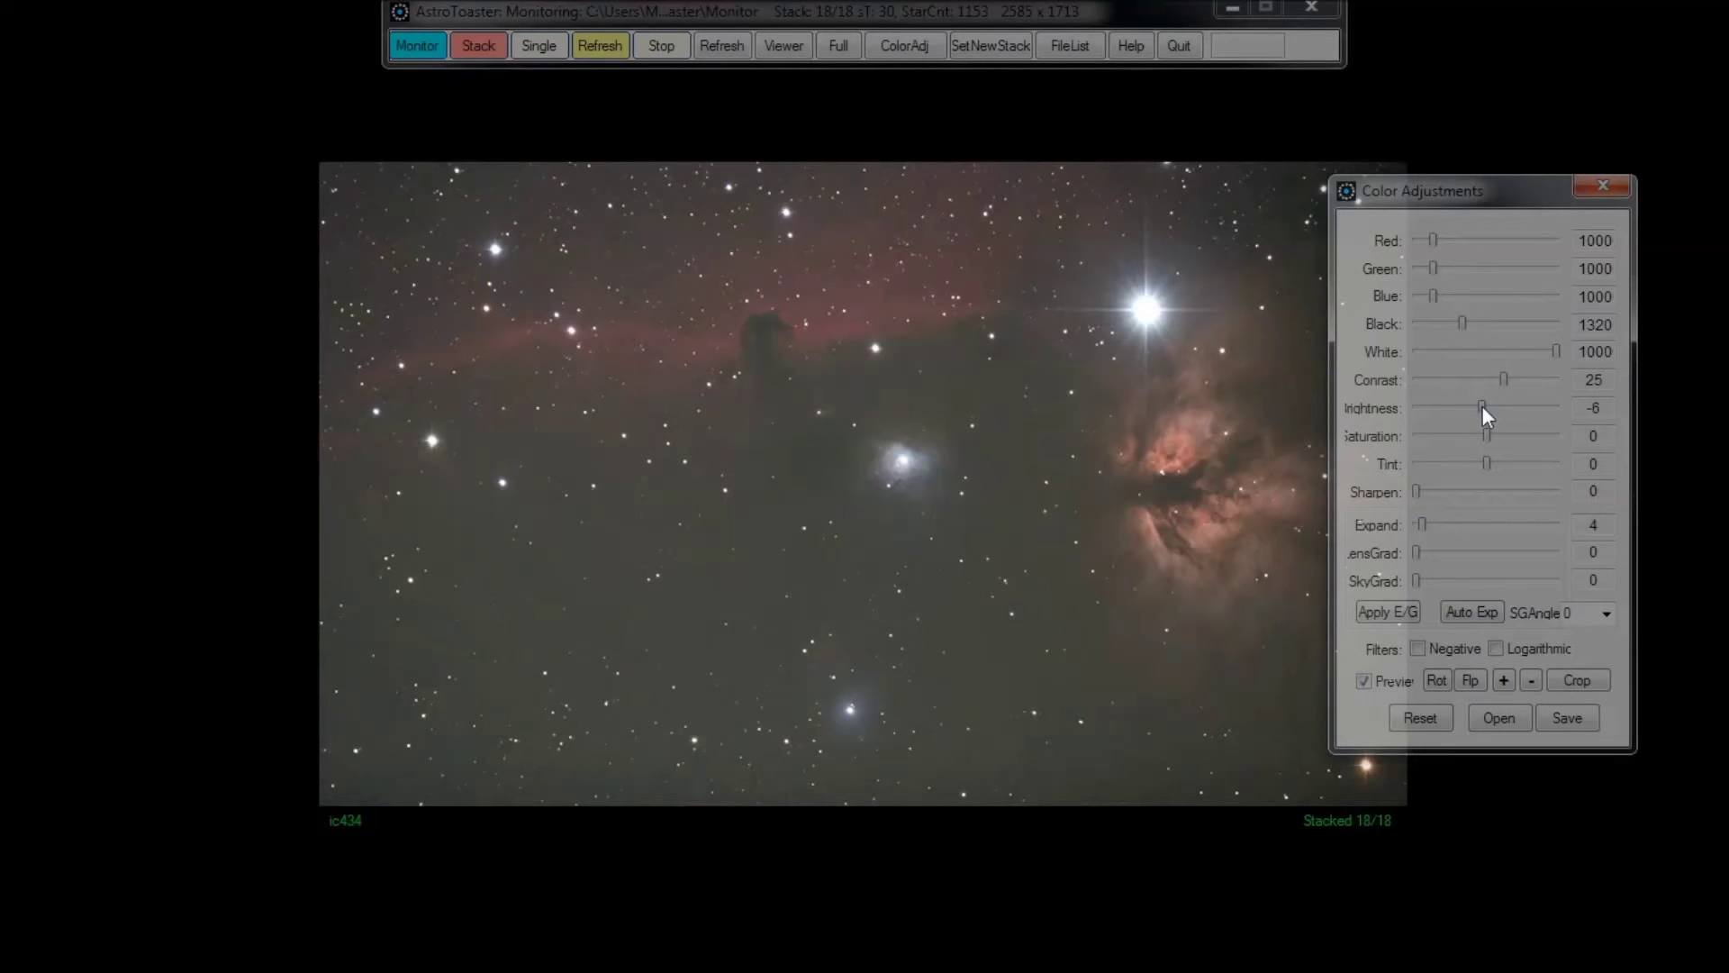
left_click_drag(1483, 406, 1477, 406)
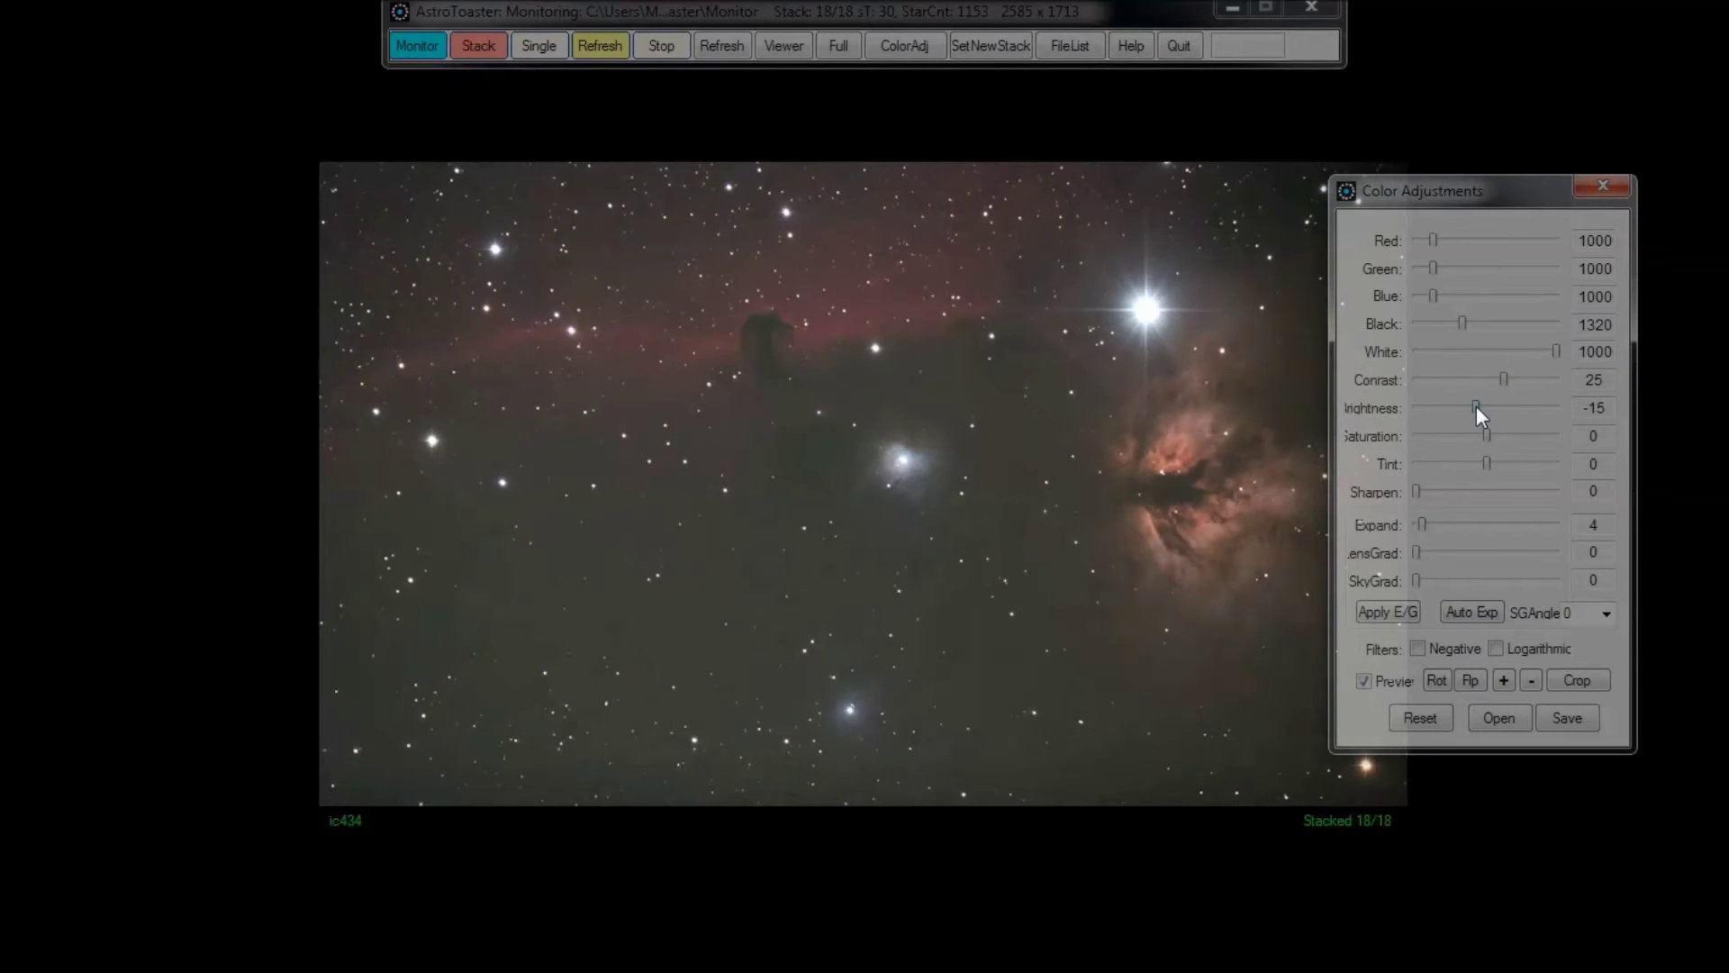
left_click_drag(1477, 405, 1471, 407)
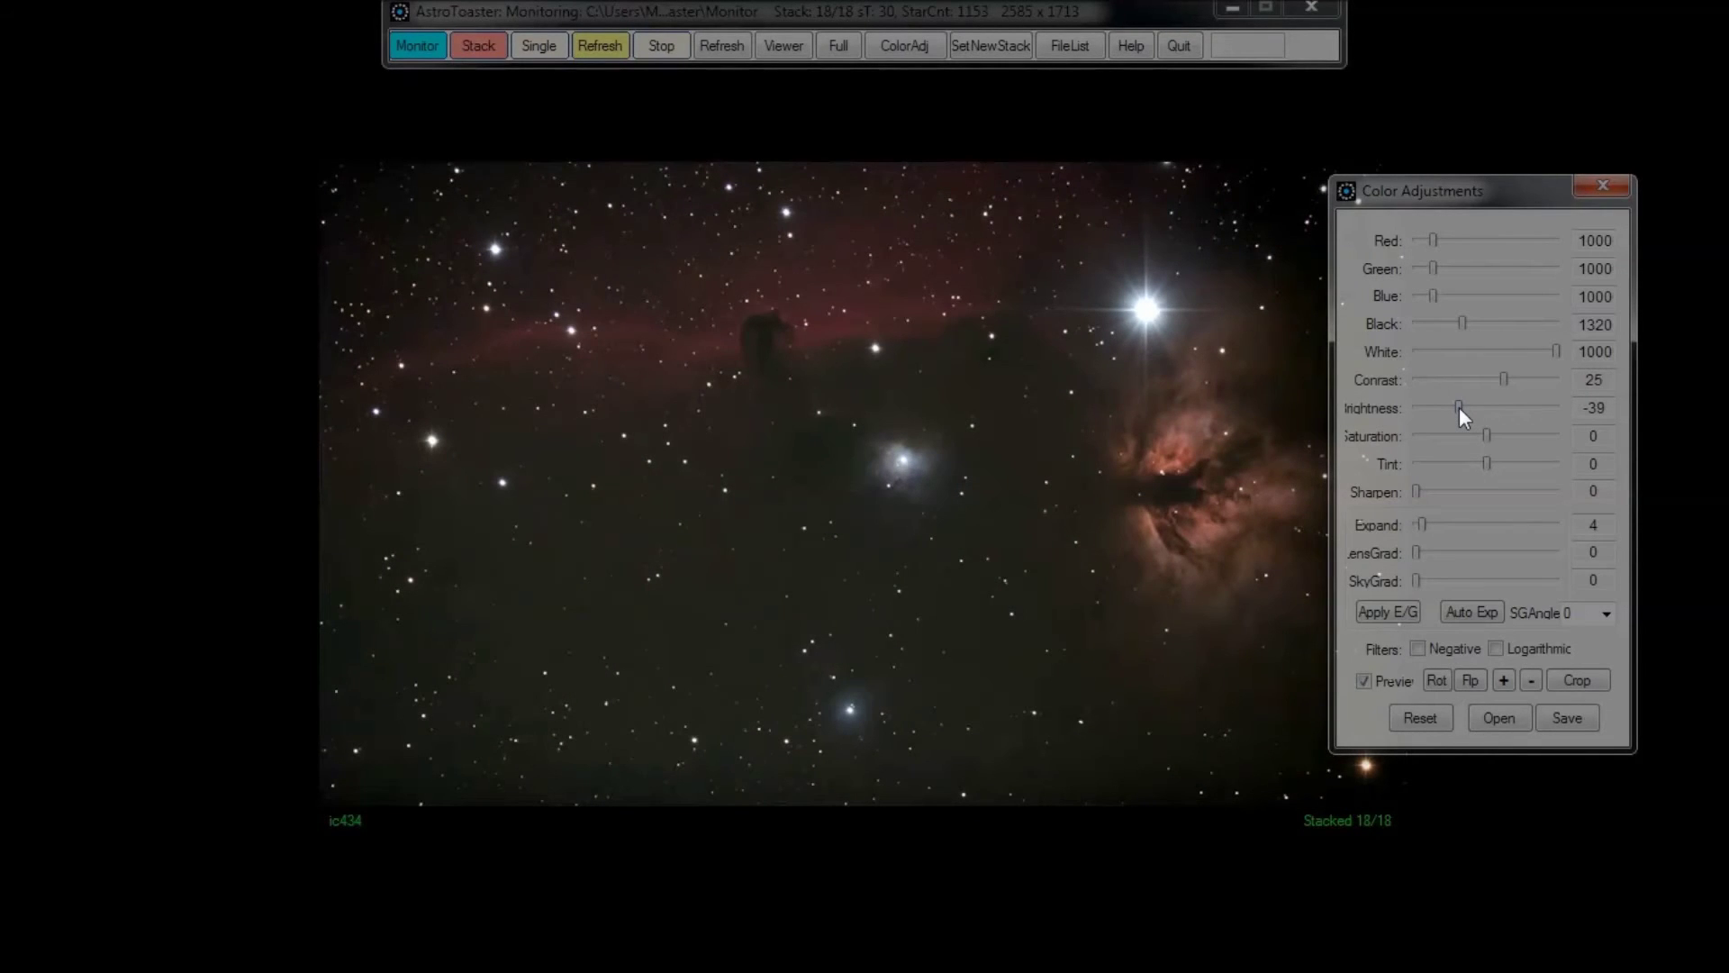
left_click_drag(1459, 407, 1456, 406)
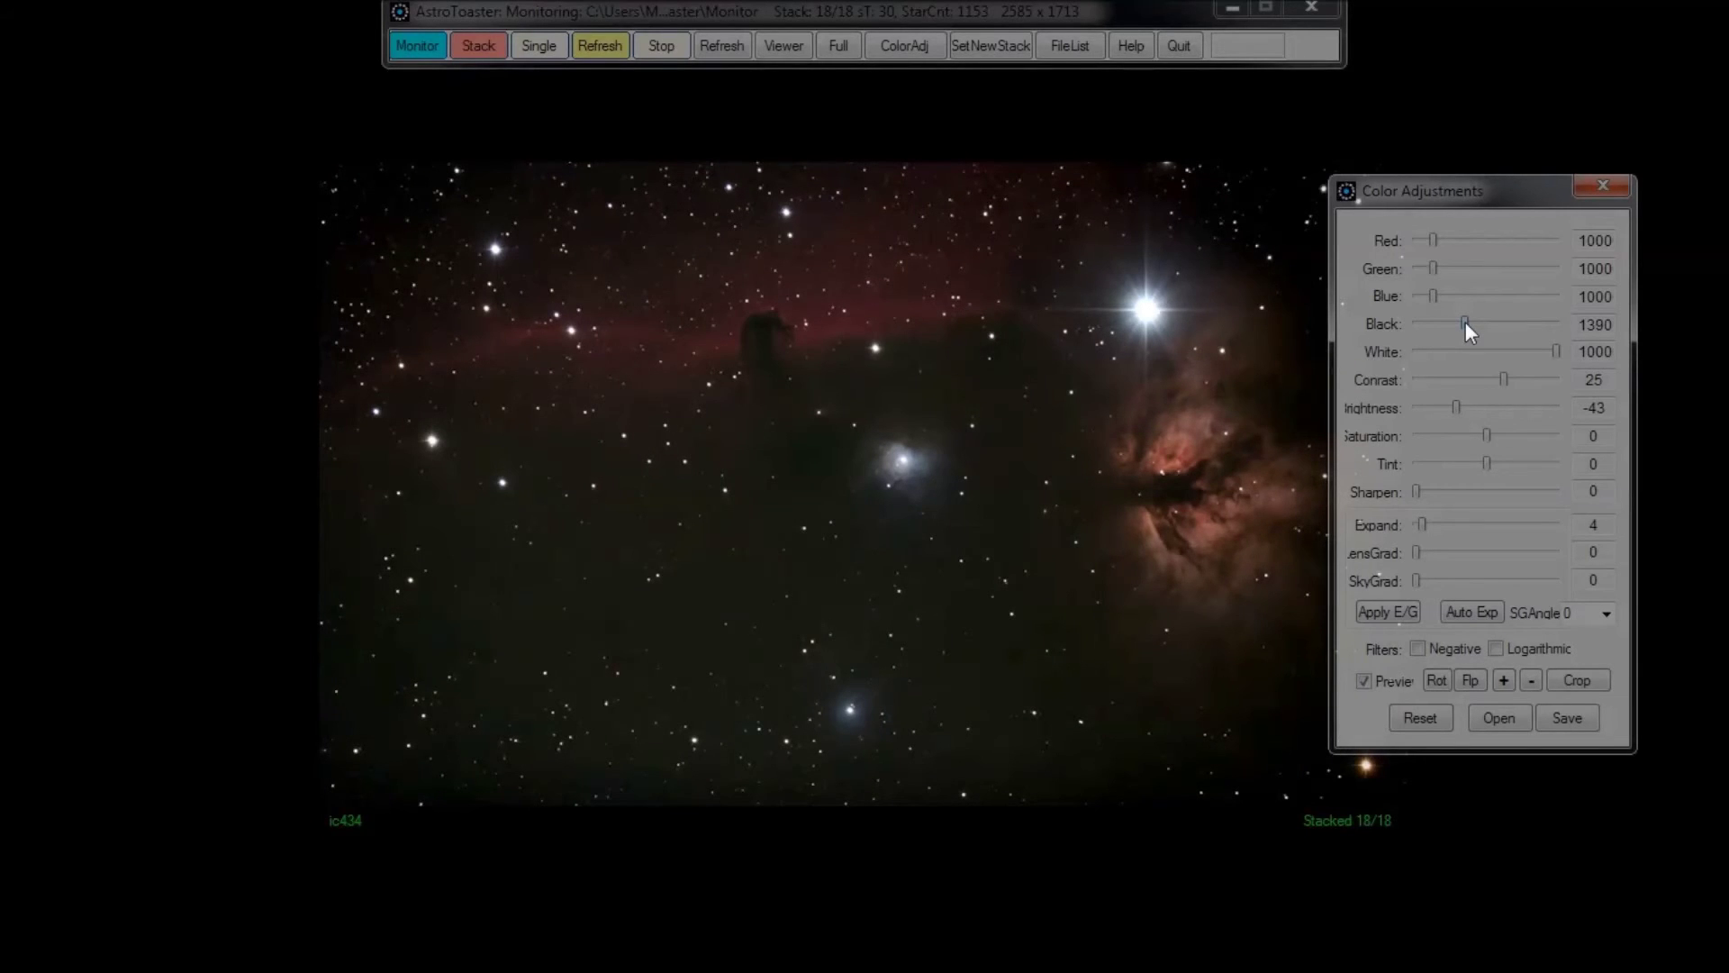
left_click_drag(1465, 322, 1474, 323)
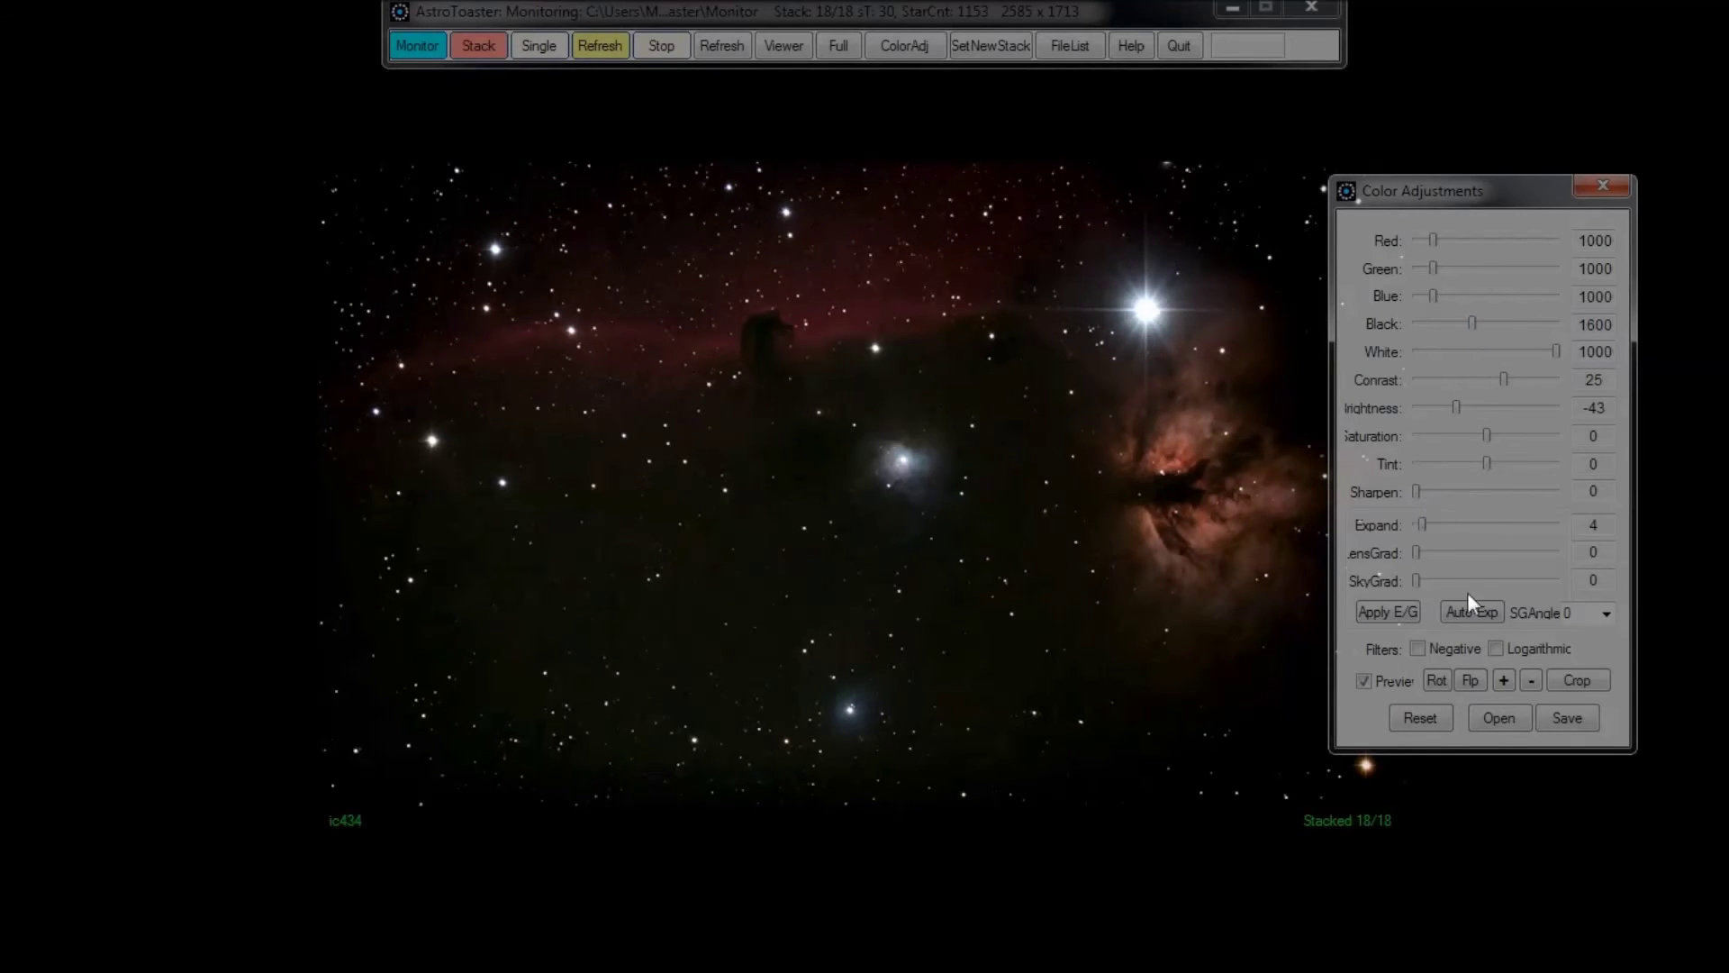
- Enable the logarithmic stretch and fine-tune brightness to -55
left_click(1494, 647)
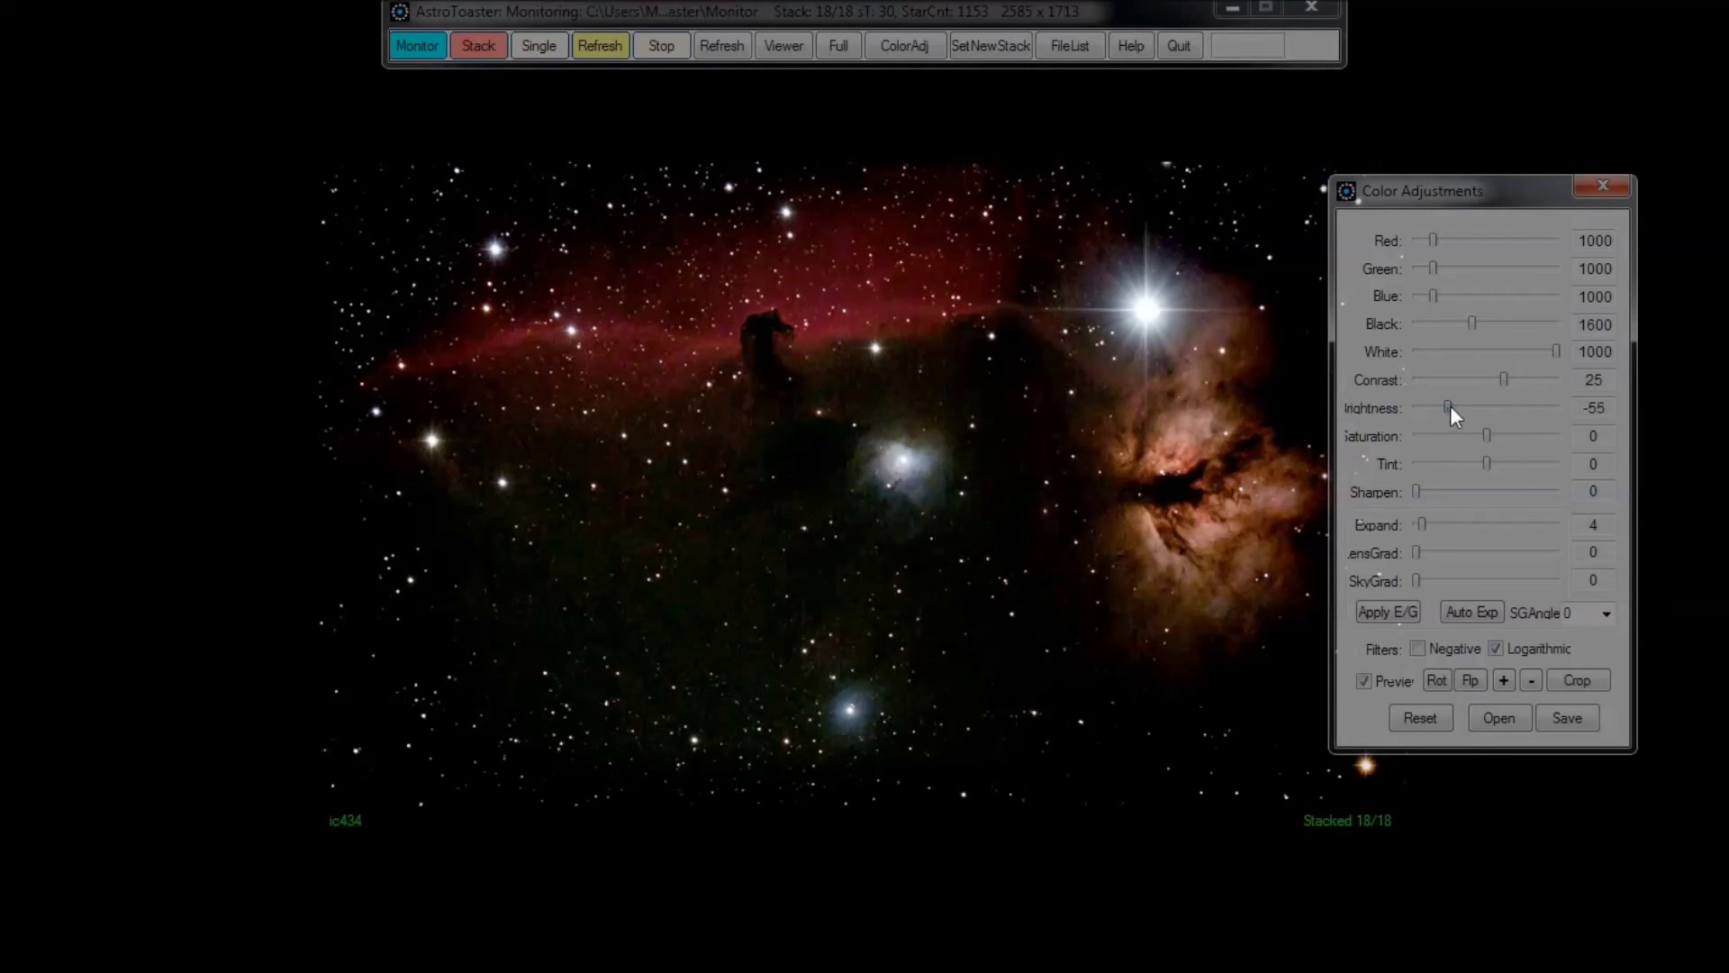
key("Right")
key("Right")
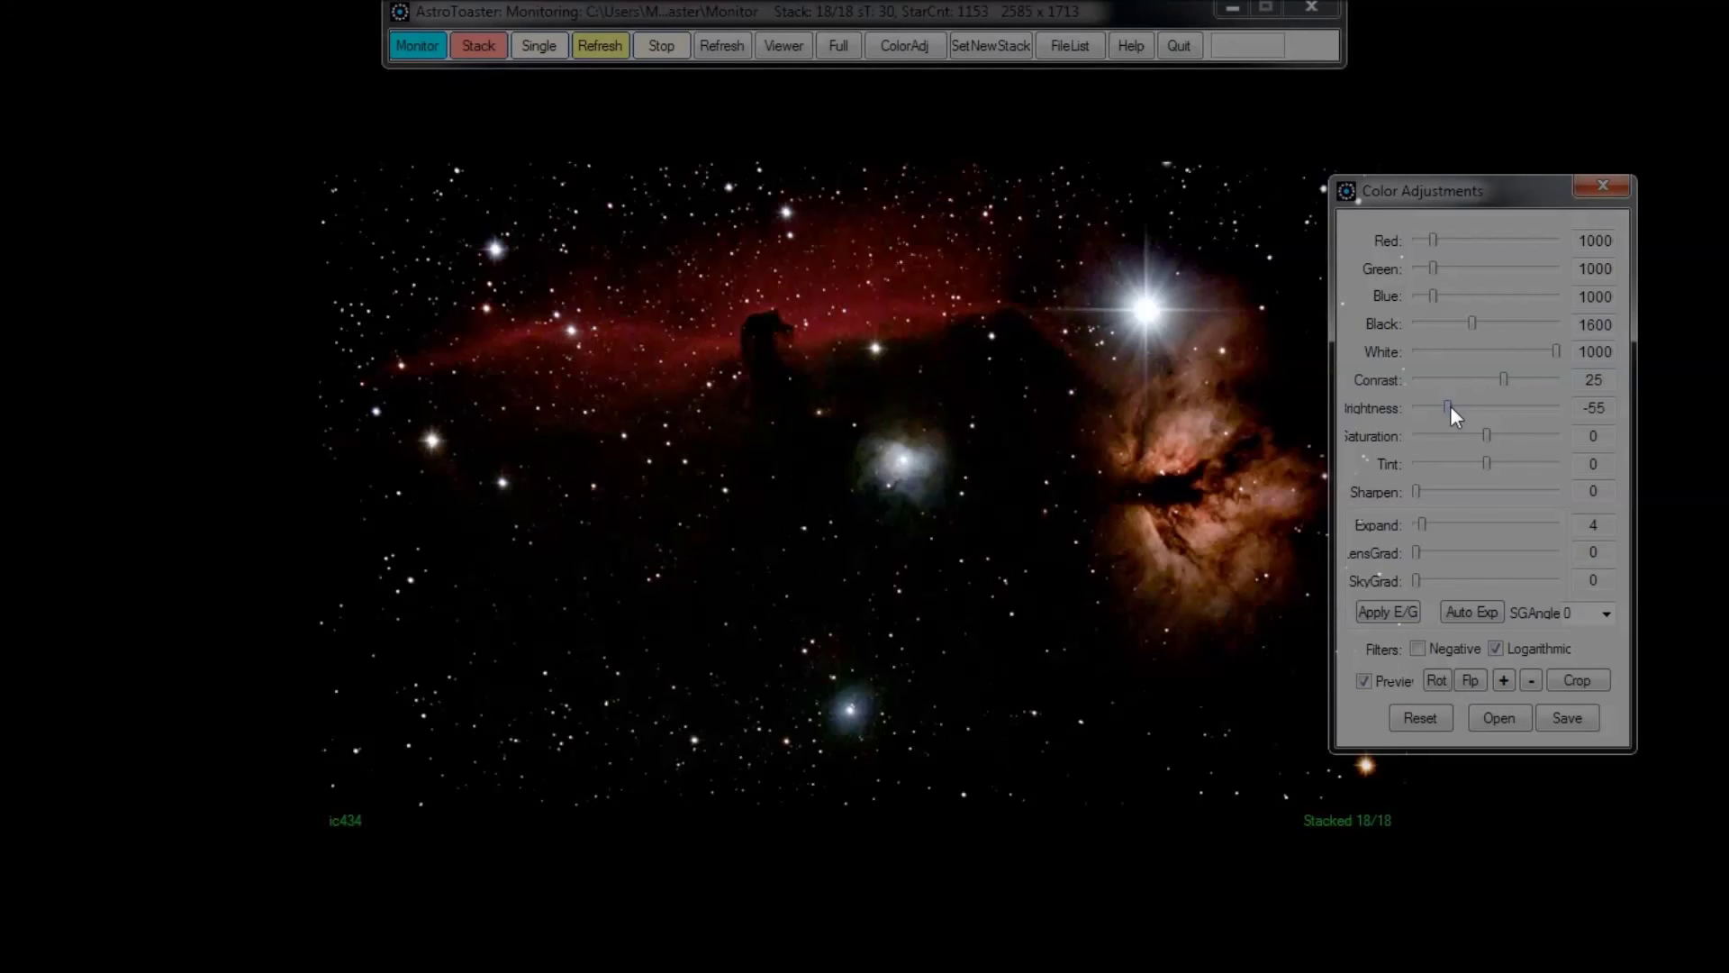
left_click(1572, 713)
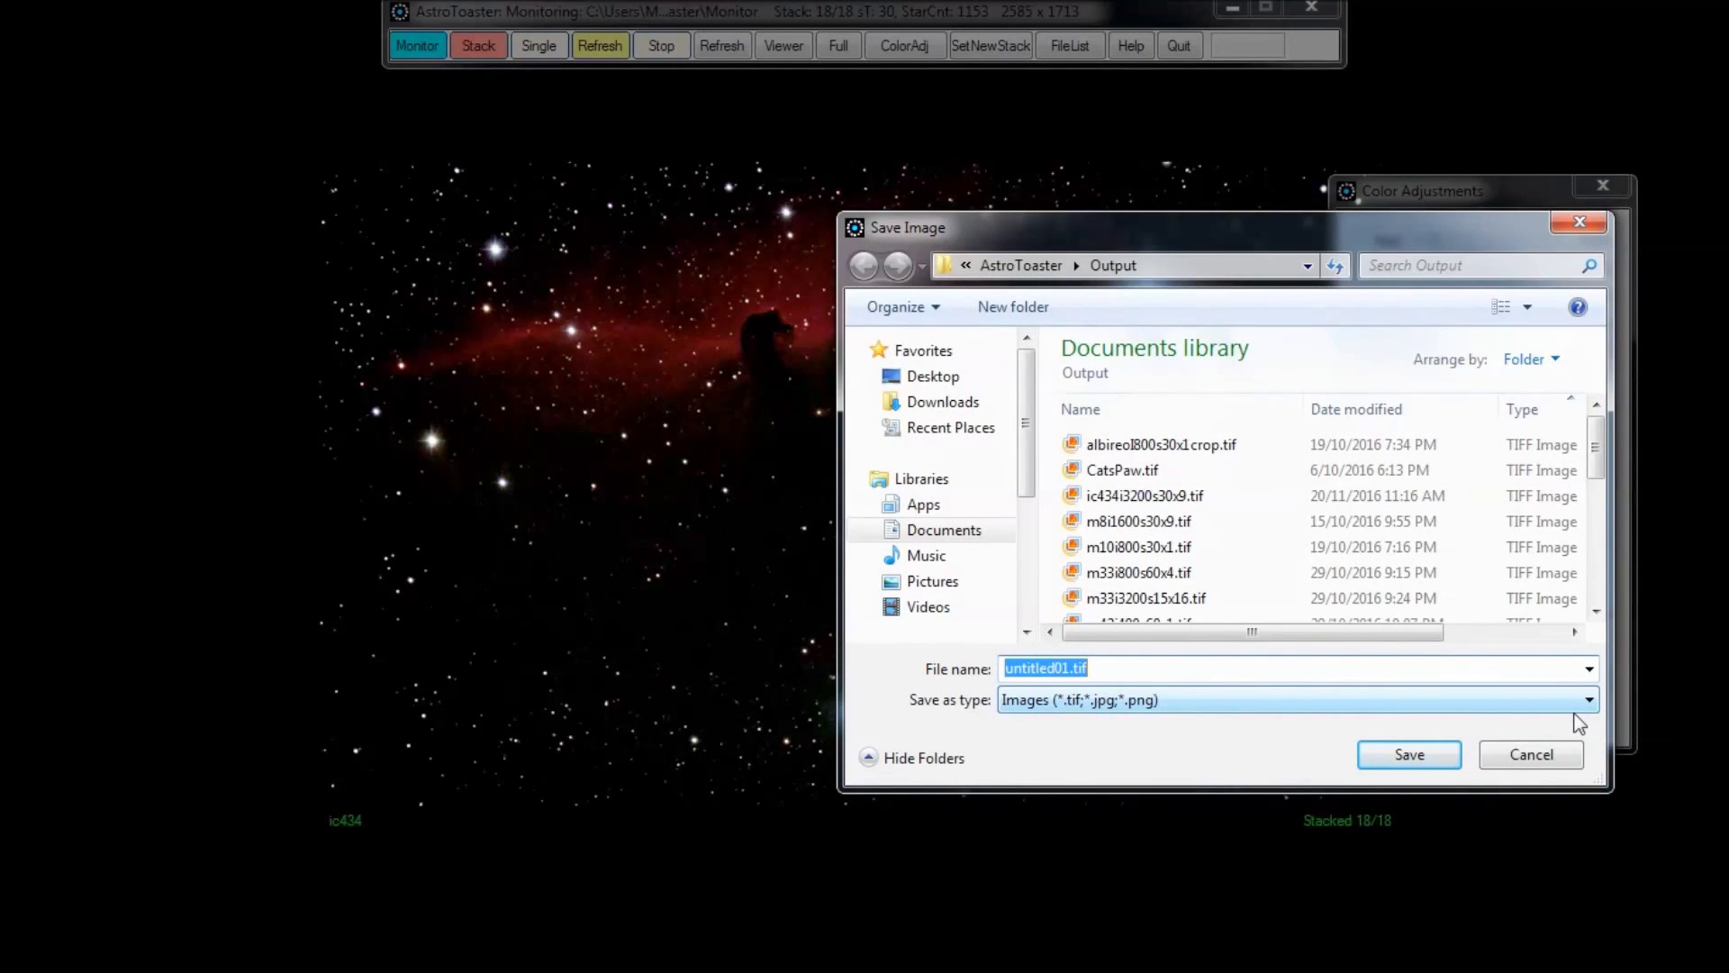
- Enter ic434i3200s20x18crop as the TIFF file name, correcting a mistyped character
type("ic434s2")
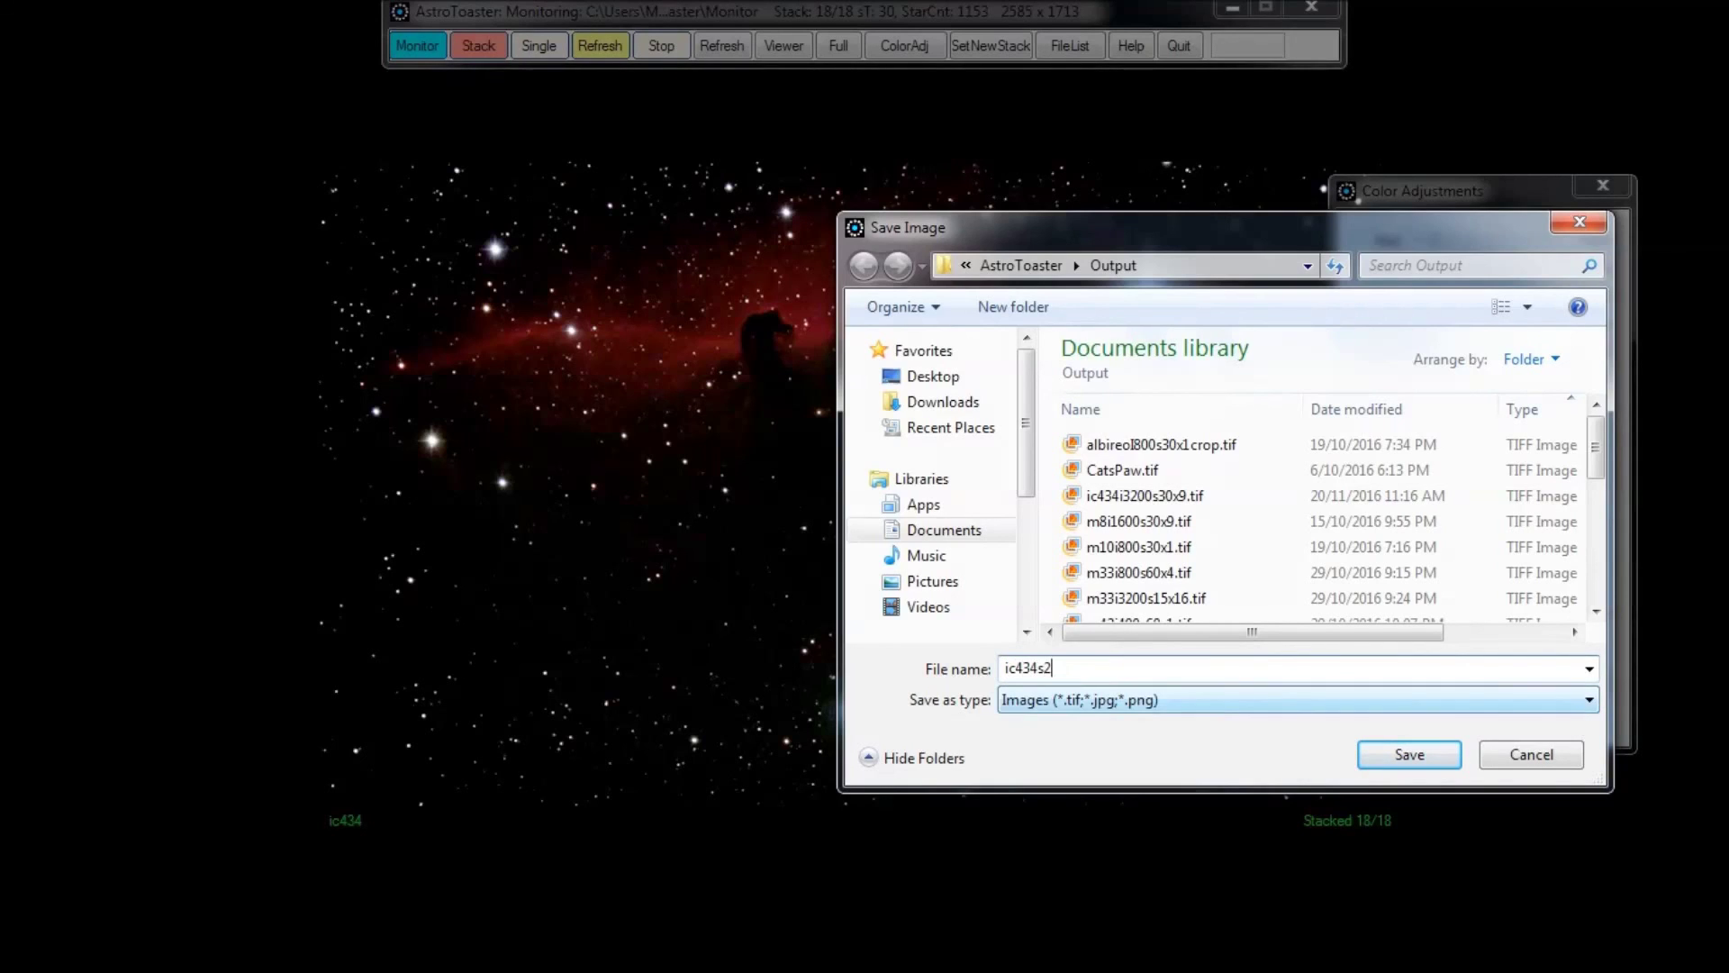
type("0")
key("BackSpace")
key("BackSpace")
key("BackSpace")
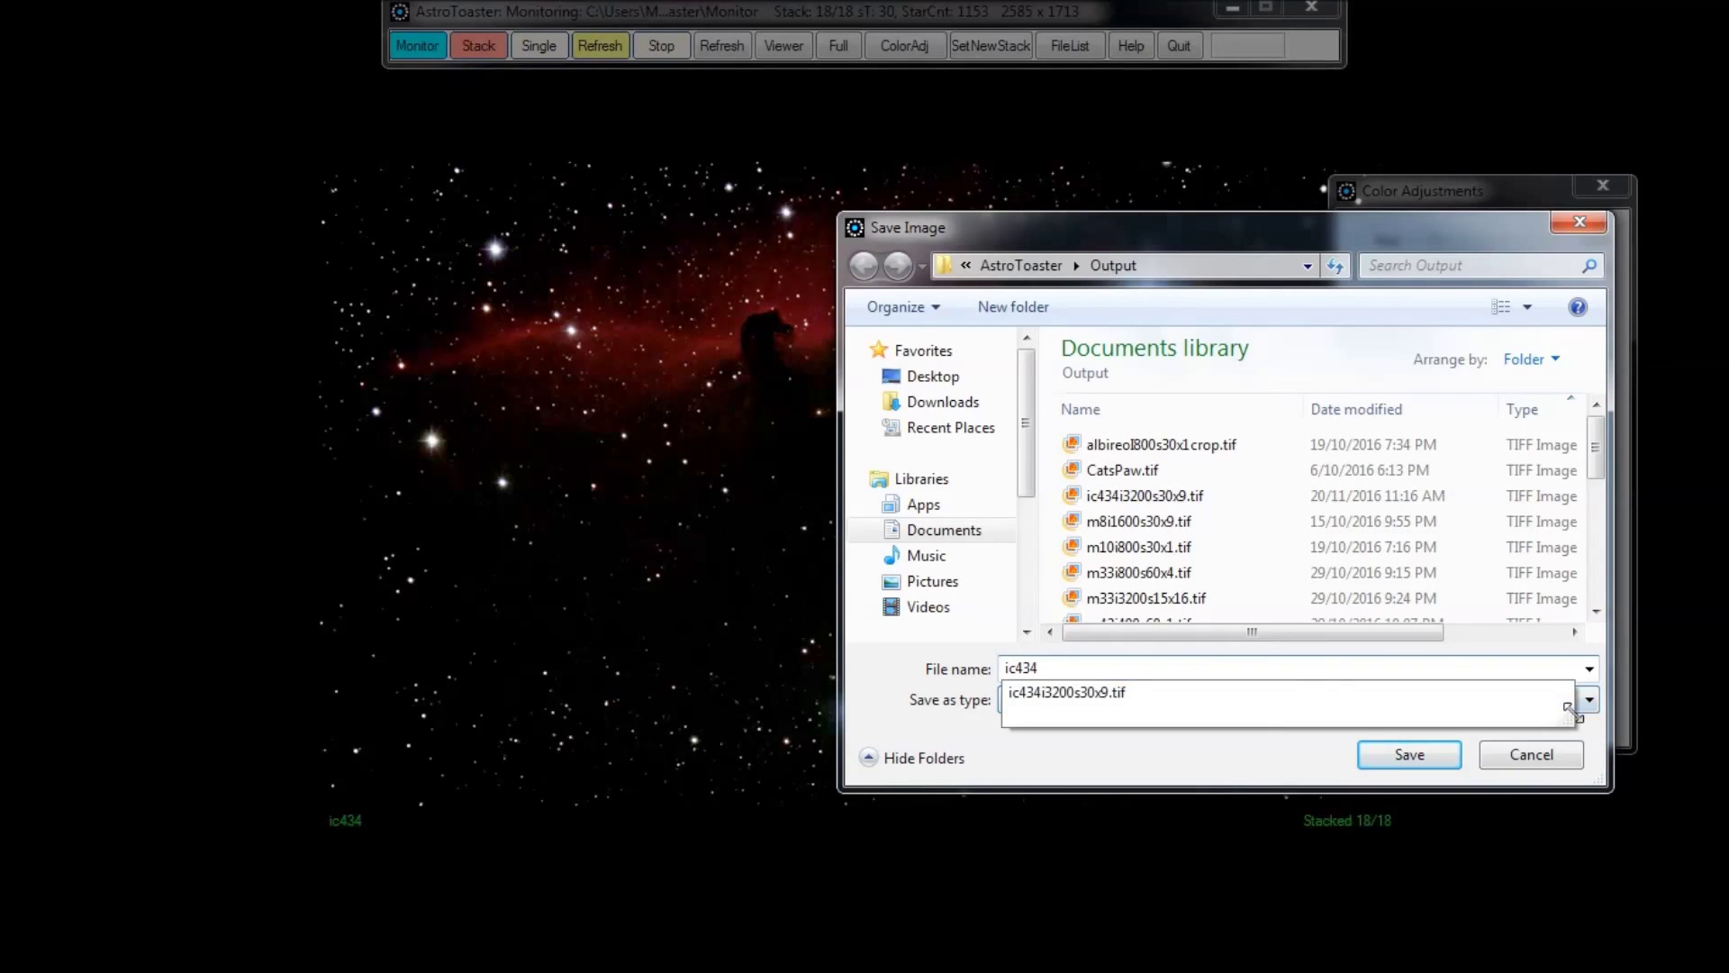
type("i3200s20x18")
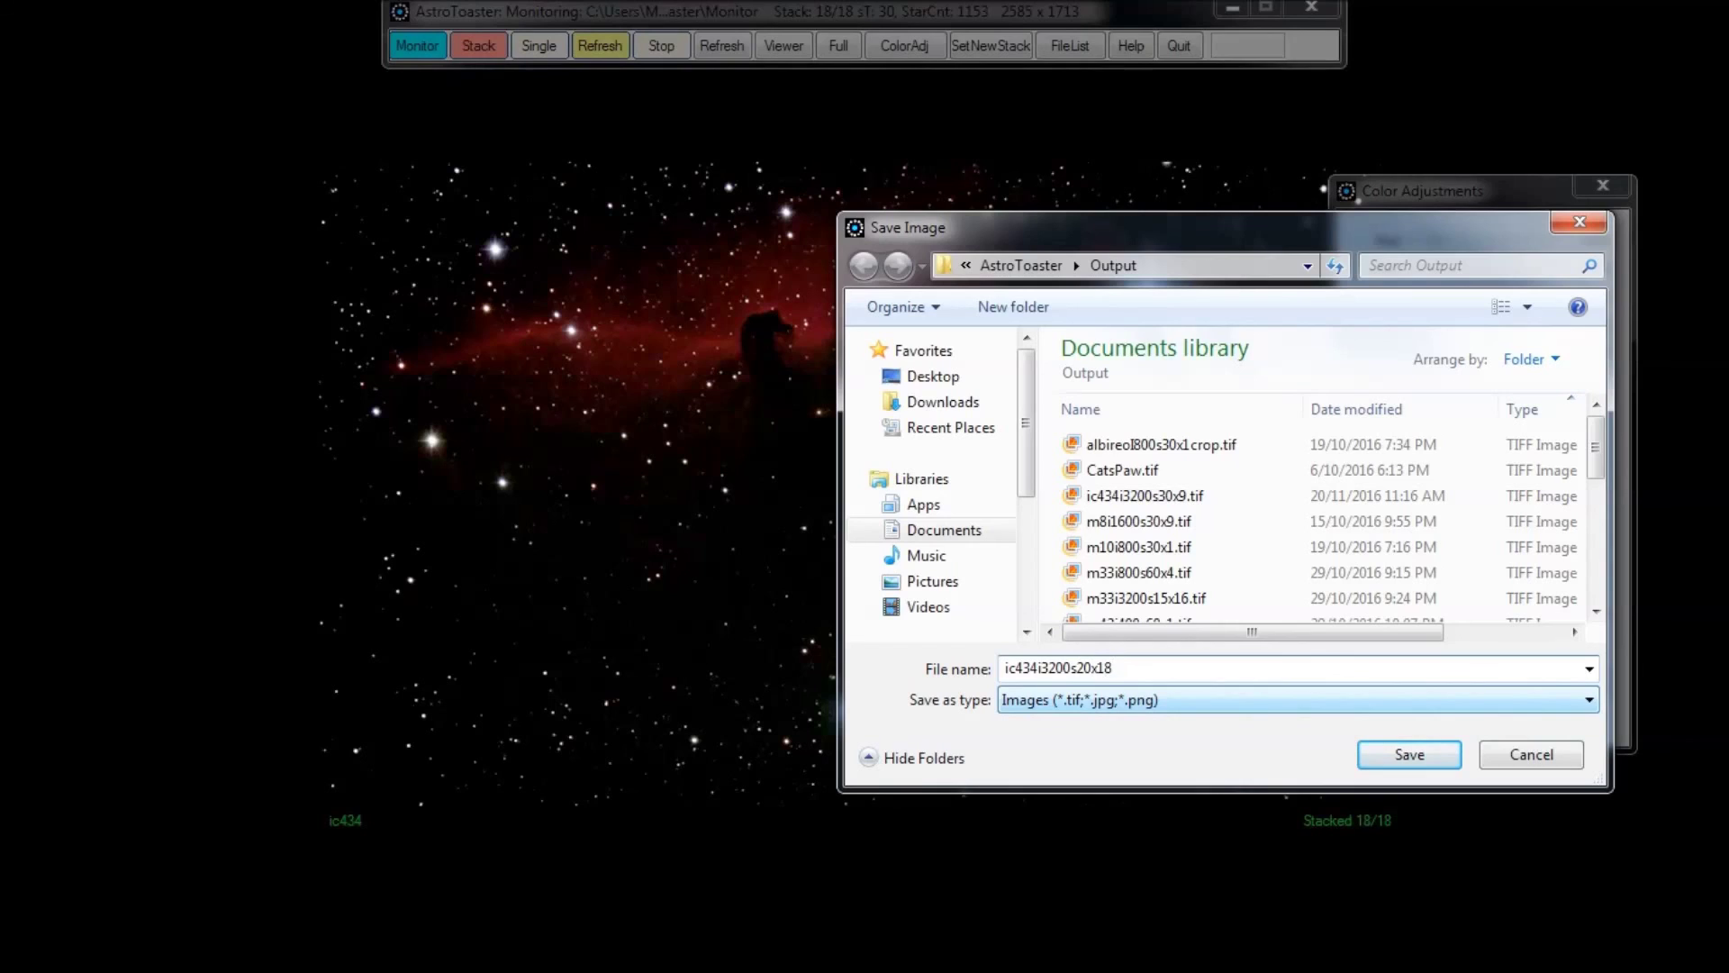
type("crop")
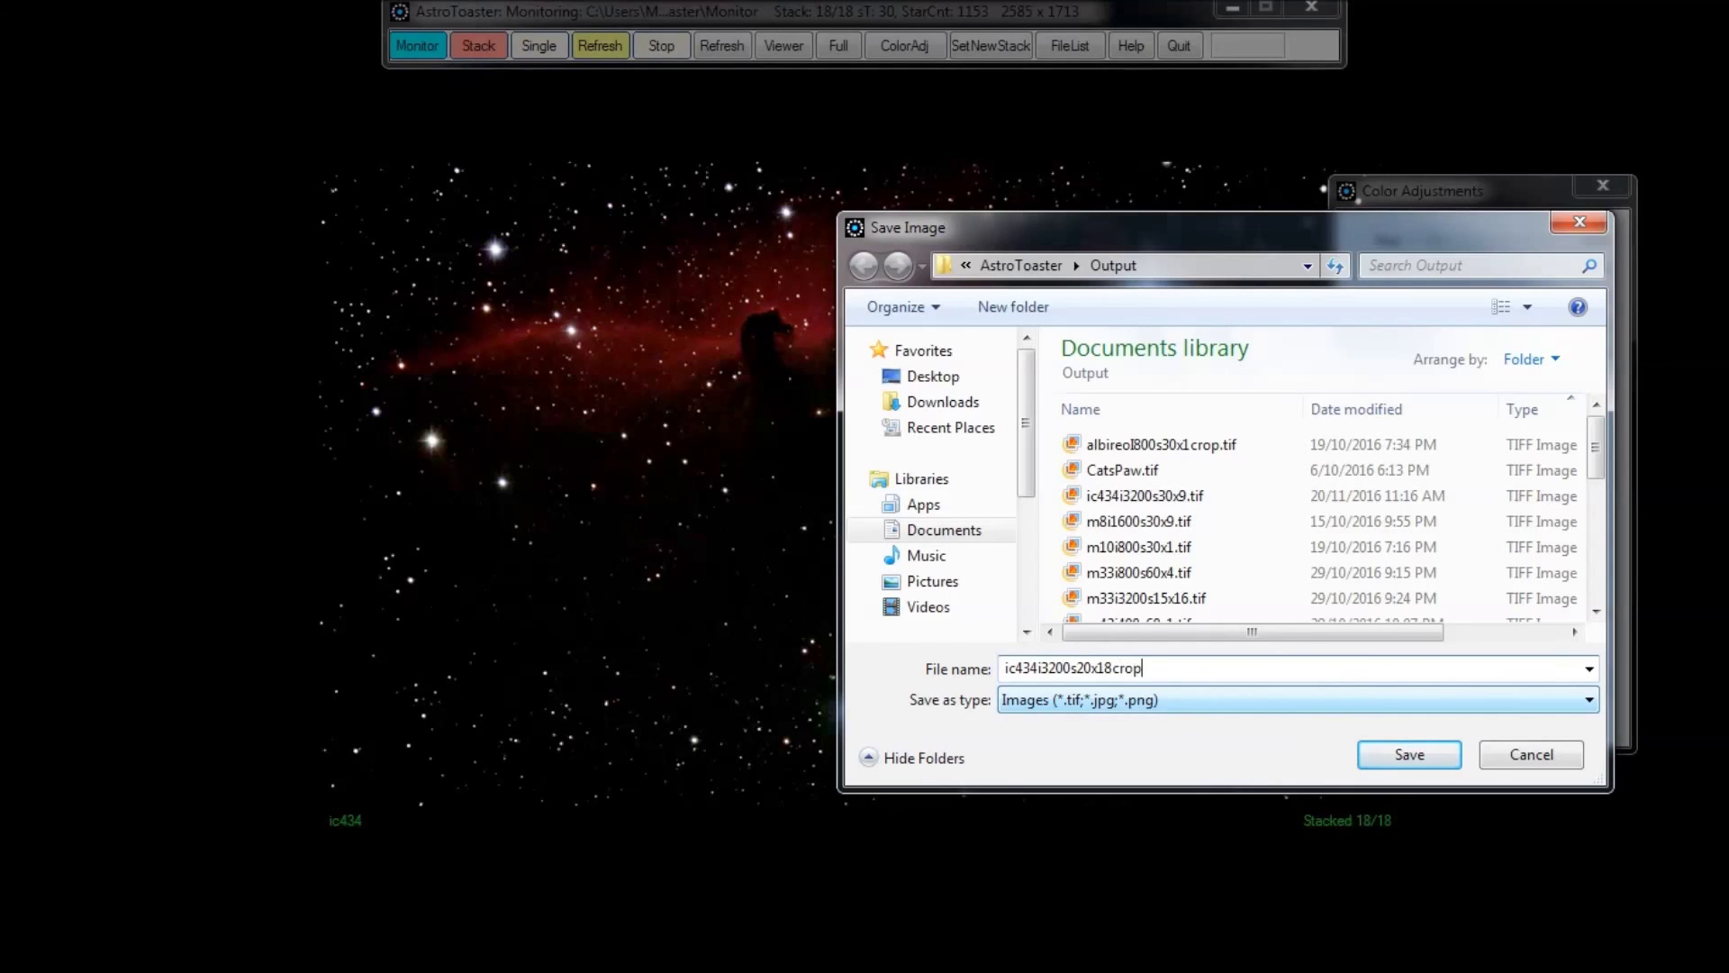